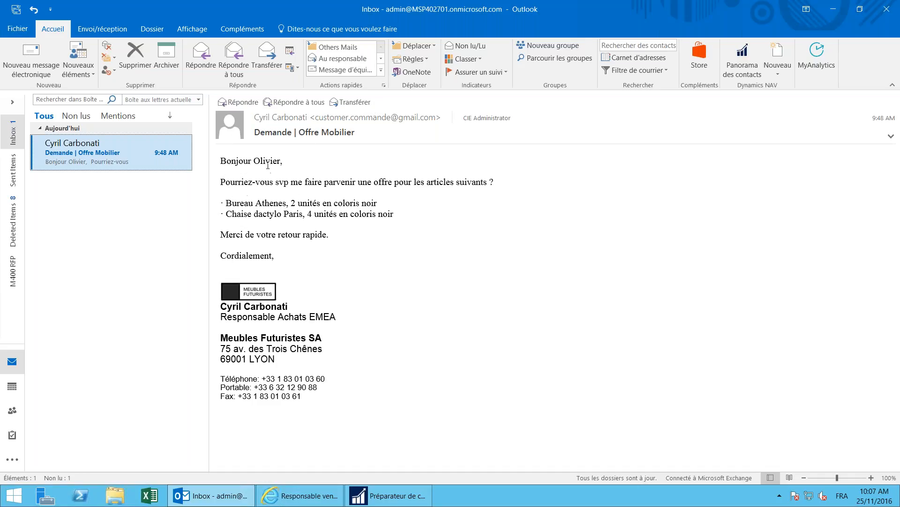
# Step: Open the furniture request e-mail and show NAV details for customer 10000 Meubles Futuristes beside it
pyautogui.click(72, 145)
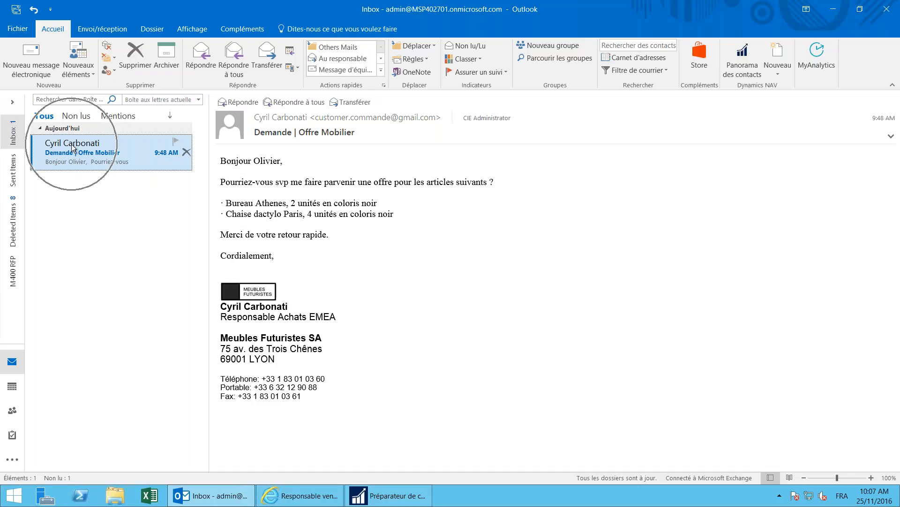
pyautogui.click(283, 323)
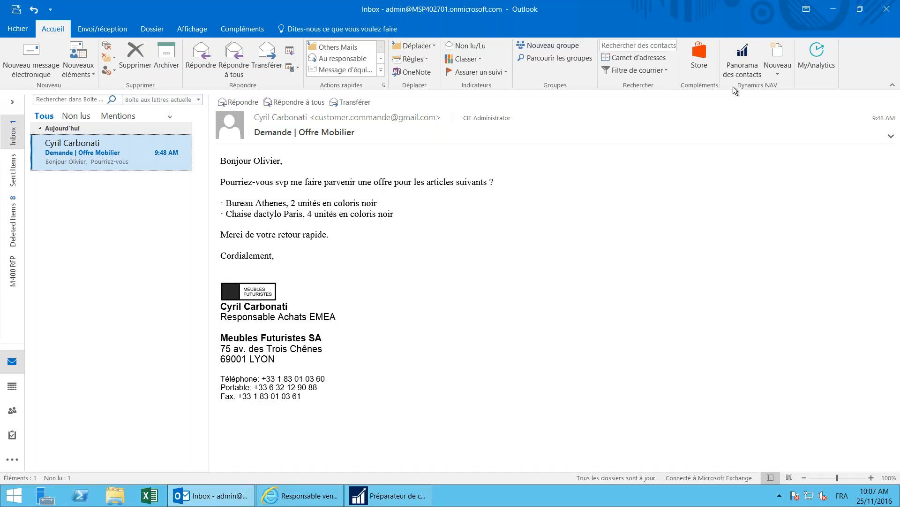
pyautogui.click(742, 73)
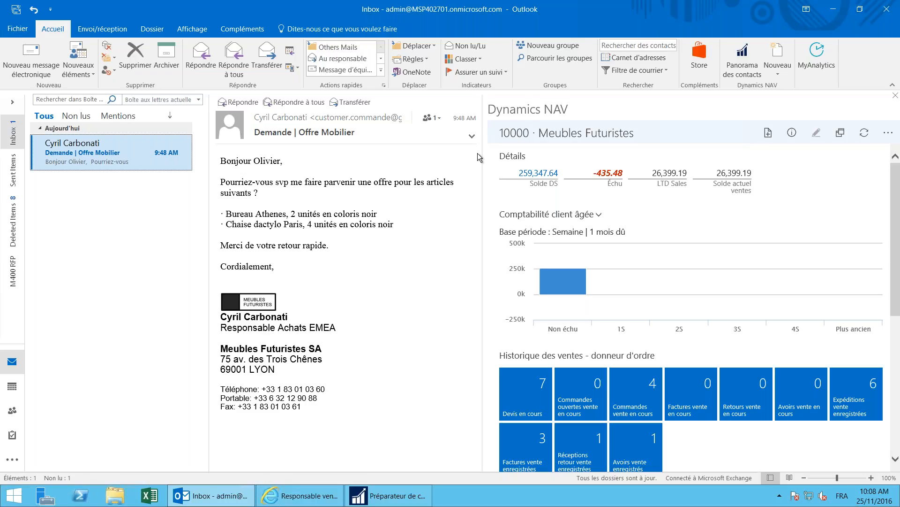
pyautogui.click(328, 117)
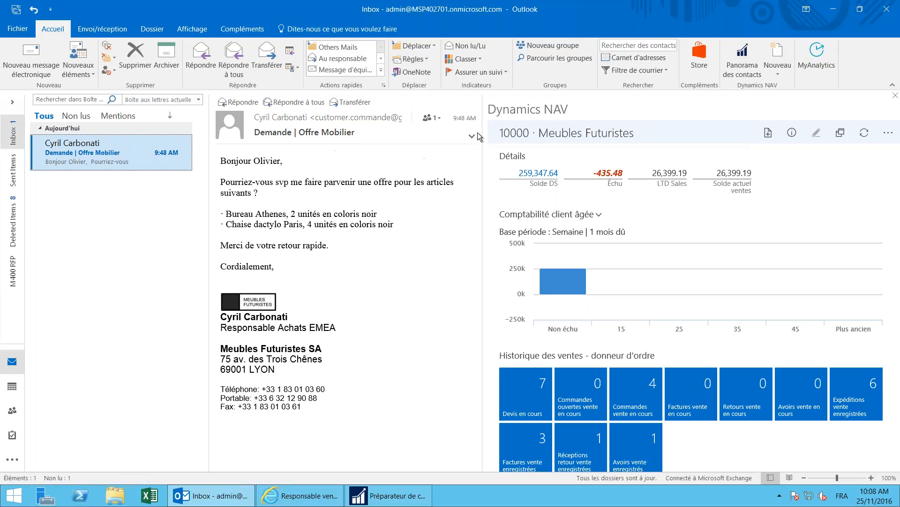
pyautogui.click(558, 142)
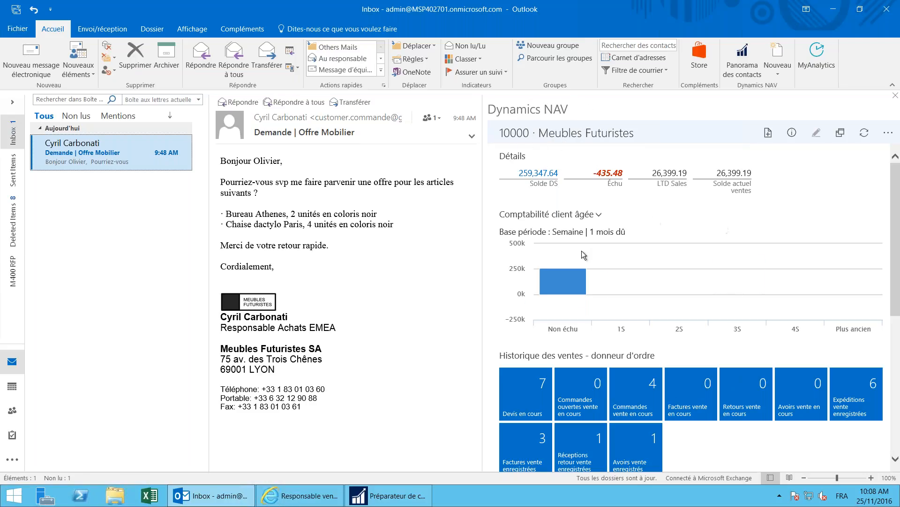
pyautogui.moveTo(571, 269)
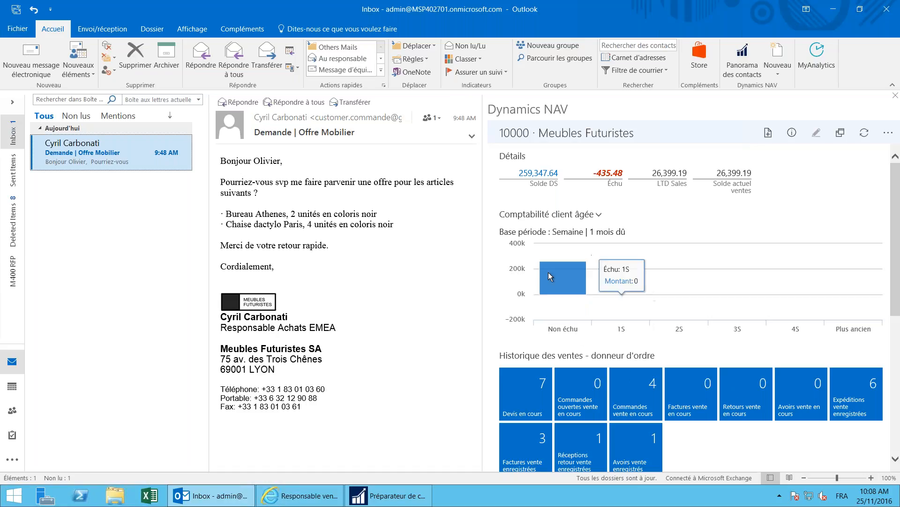
pyautogui.click(540, 390)
pyautogui.press('ctrl')
pyautogui.press('ctrl')
pyautogui.press('ctrl')
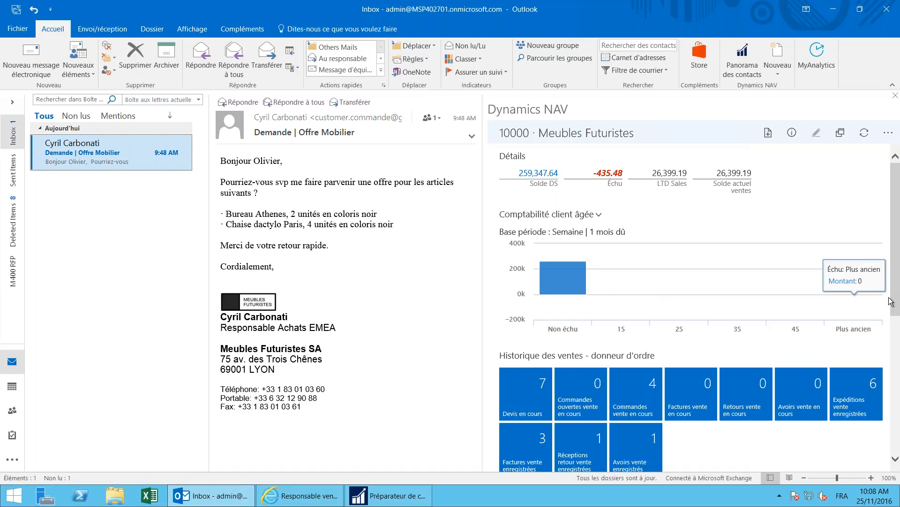
pyautogui.moveTo(895, 307); pyautogui.dragTo(895, 469)
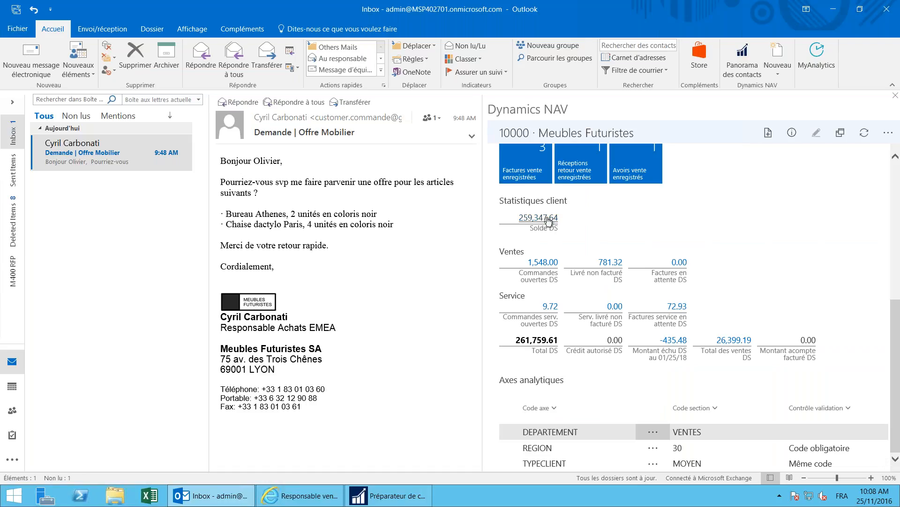
pyautogui.press('ctrl')
pyautogui.press('ctrl')
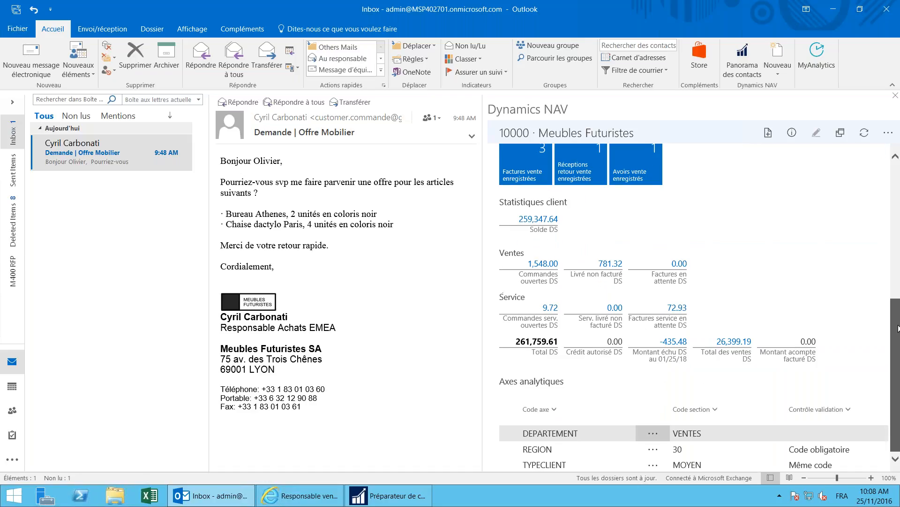
pyautogui.scroll(2, 895, 309)
pyautogui.scroll(4, 897, 296)
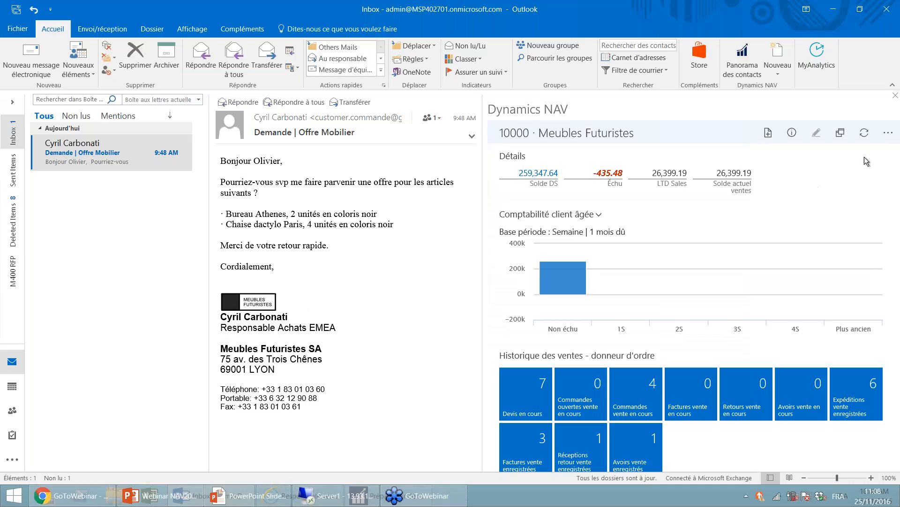
pyautogui.click(888, 133)
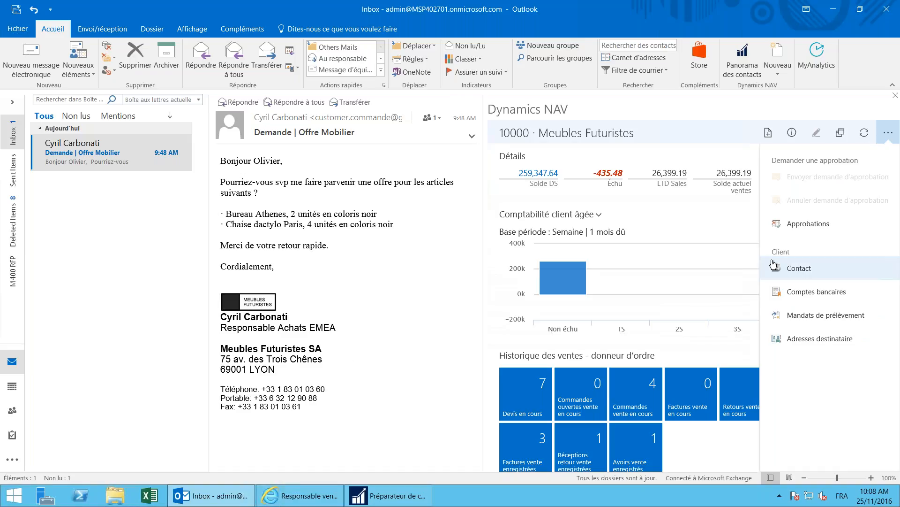
pyautogui.click(798, 272)
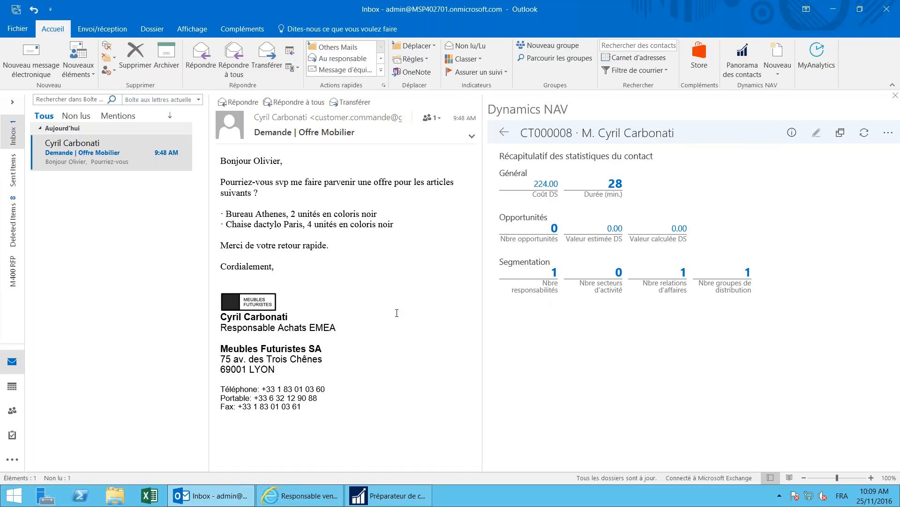
pyautogui.click(550, 288)
pyautogui.click(554, 273)
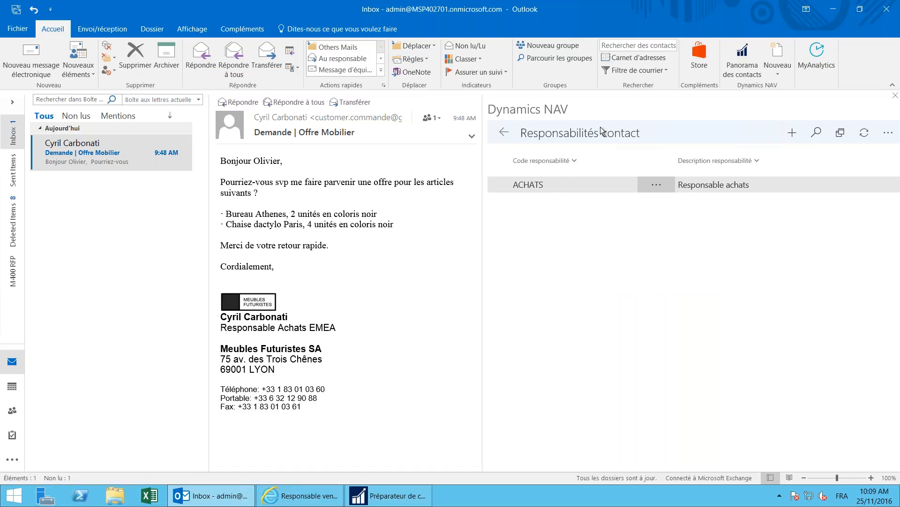
pyautogui.click(736, 197)
pyautogui.click(252, 323)
pyautogui.click(251, 325)
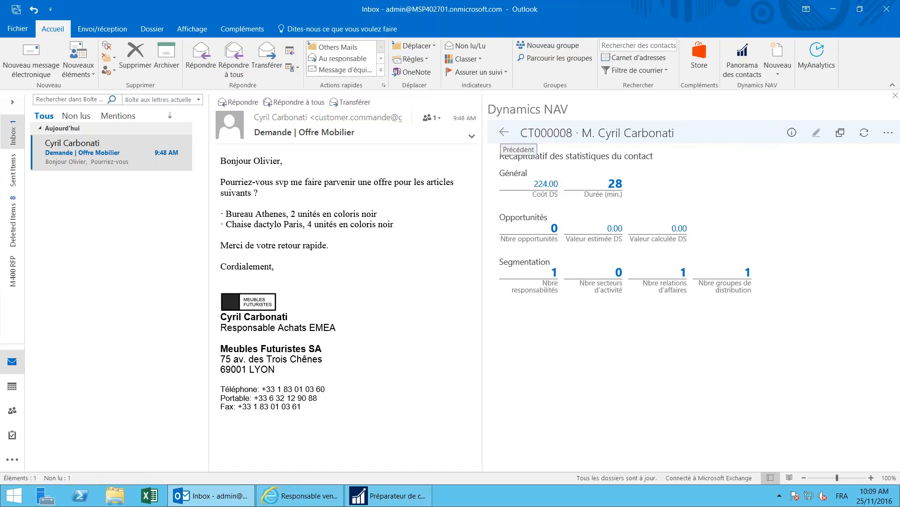
pyautogui.click(504, 132)
pyautogui.moveTo(643, 255)
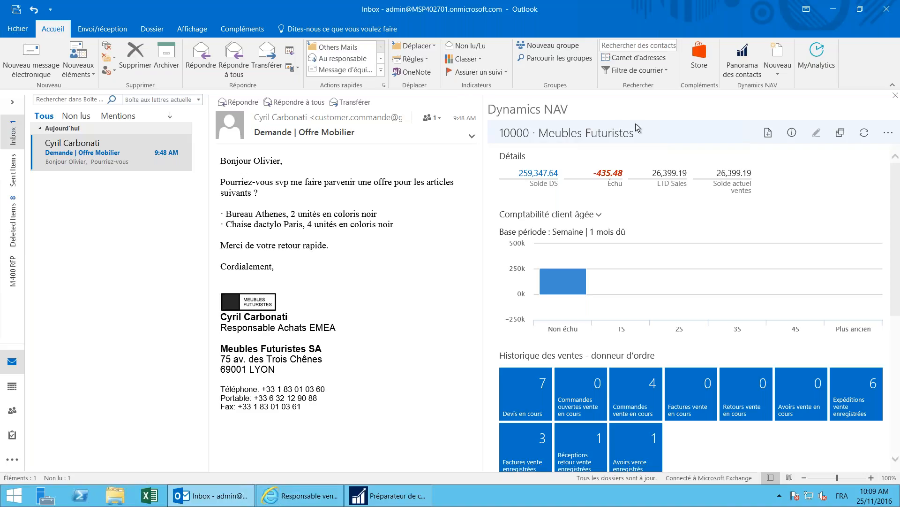
# Step: Create a new sales quote (Devis), number 1013, for Meubles Futuristes from the customer card
pyautogui.click(768, 134)
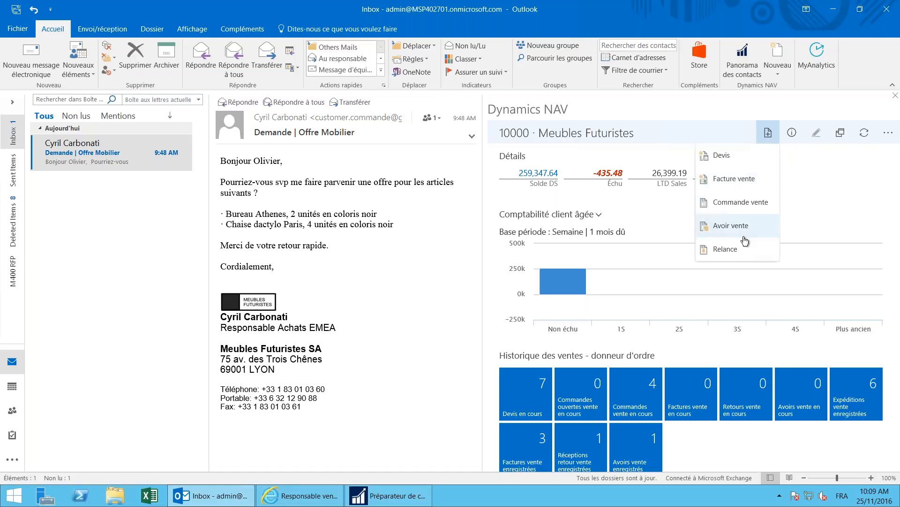
pyautogui.click(718, 158)
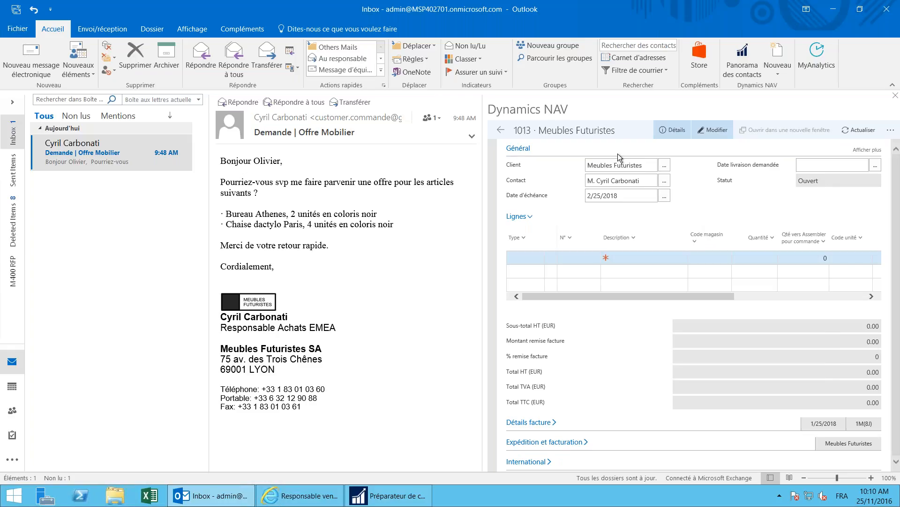
pyautogui.click(261, 348)
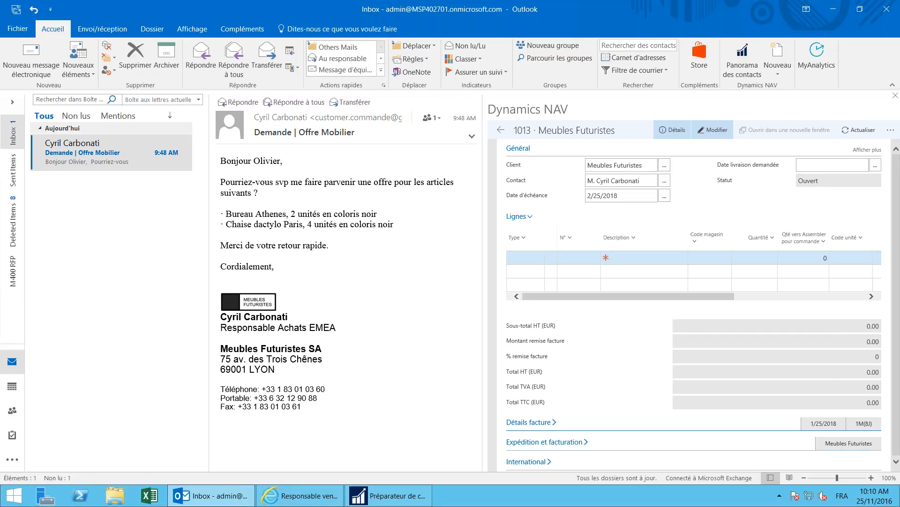
# Step: Add an item line for Bureau ATHENES 1896-S by searching the description ATH
pyautogui.click(526, 259)
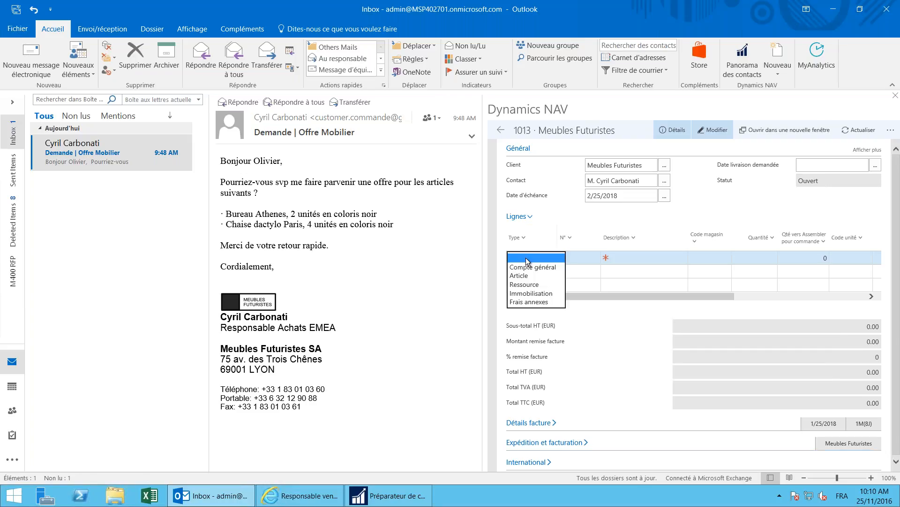
pyautogui.click(525, 274)
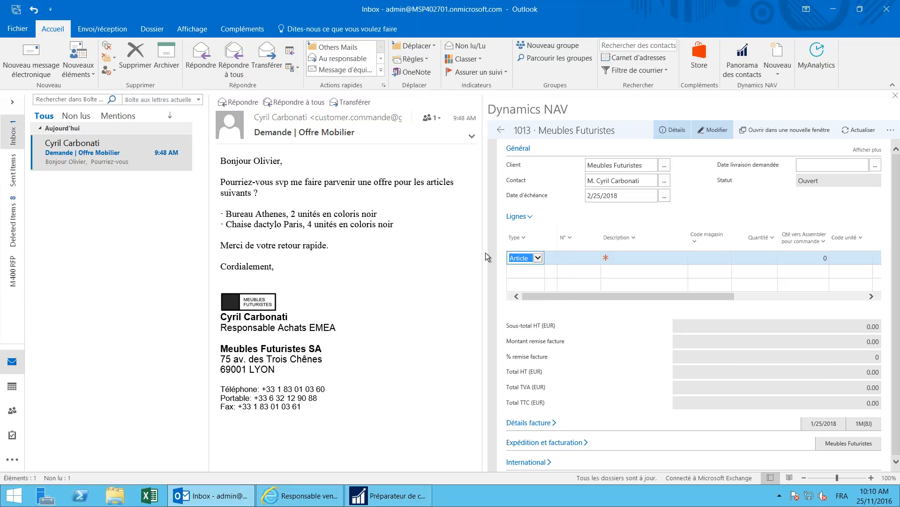
pyautogui.click(639, 259)
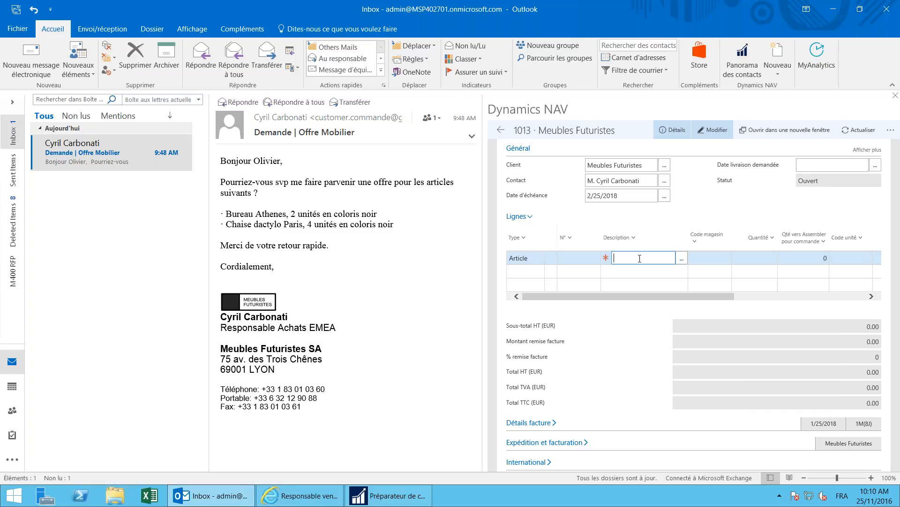
pyautogui.write('ATH')
pyautogui.press('Tab')
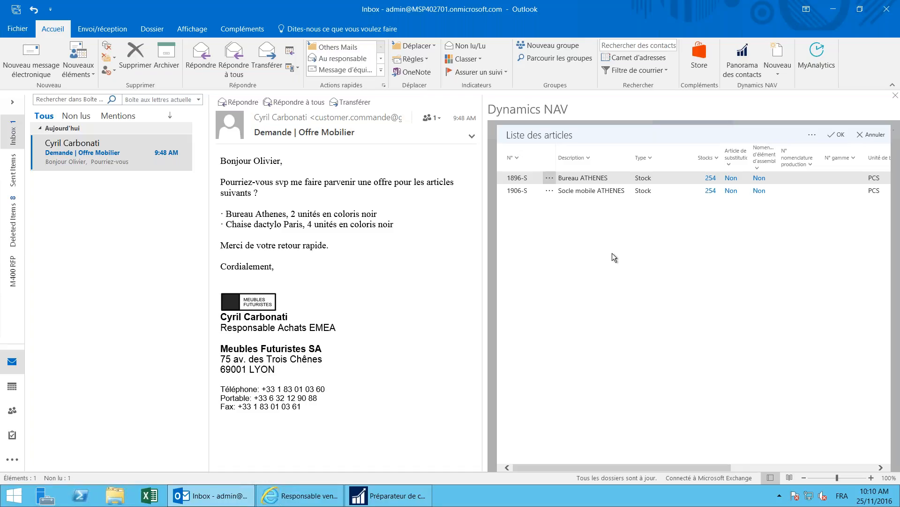
pyautogui.click(595, 176)
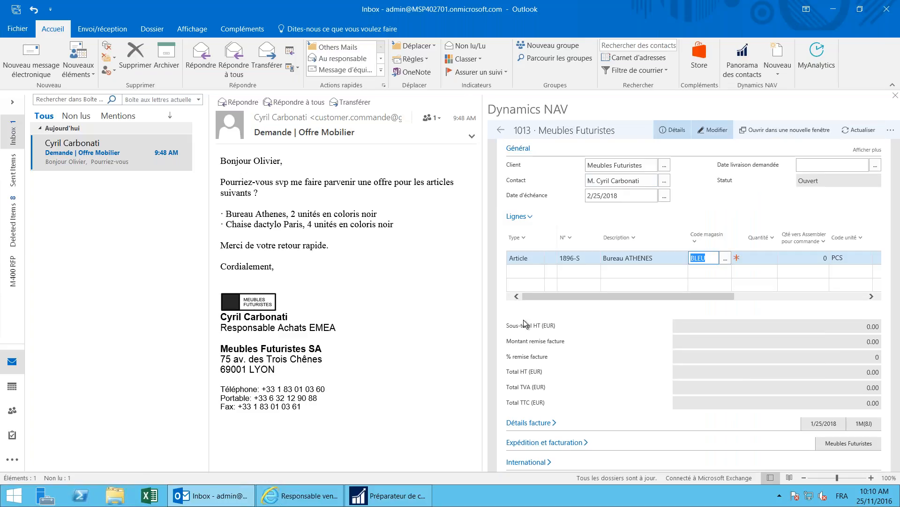
# Step: Add the Chaise dactylo PARIS noire 1900-S line and set quantities to 2 desks and 4 chairs
pyautogui.click(525, 271)
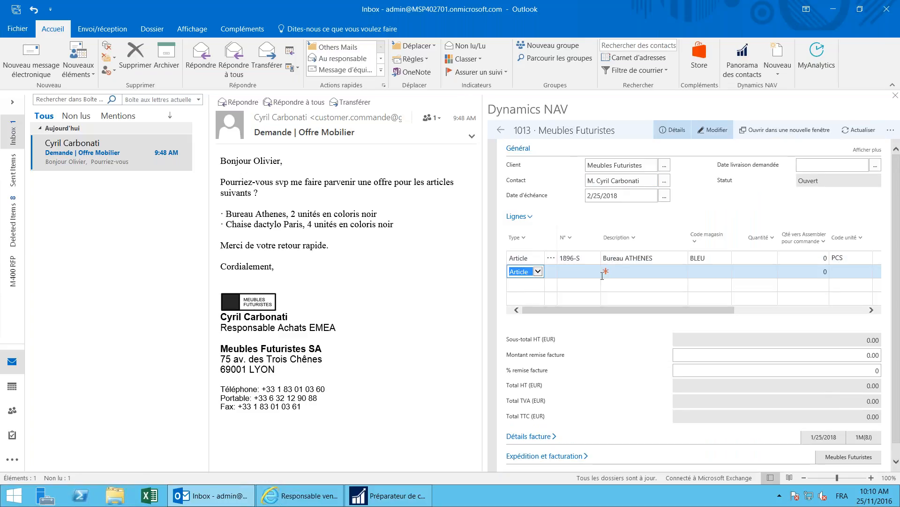
pyautogui.click(625, 274)
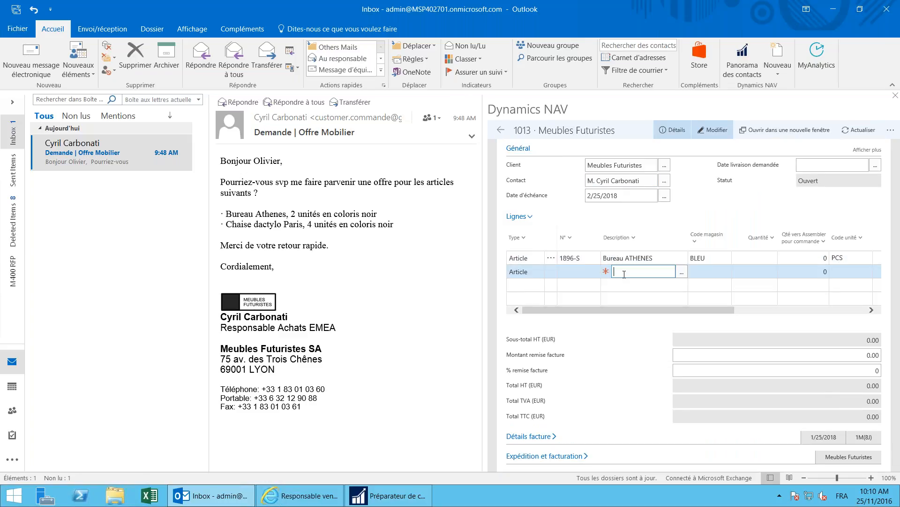
pyautogui.write('PARIS')
pyautogui.press('Tab')
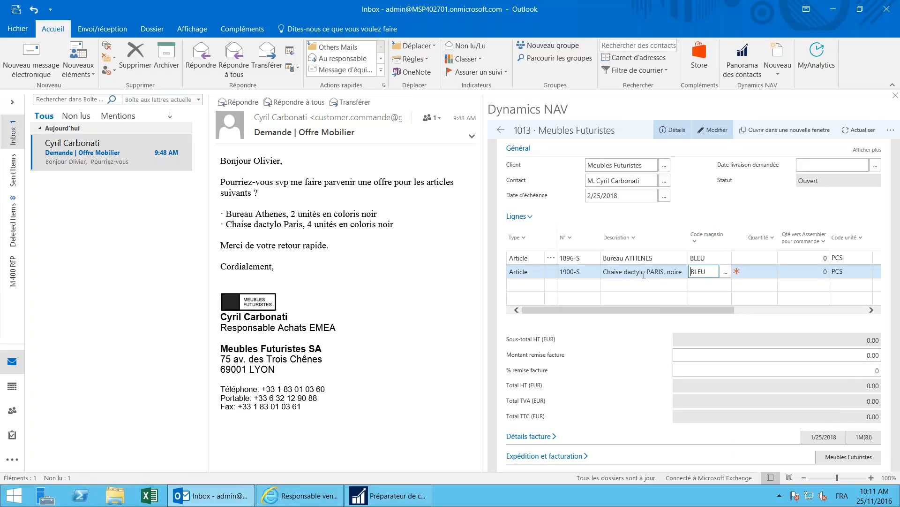
pyautogui.click(751, 258)
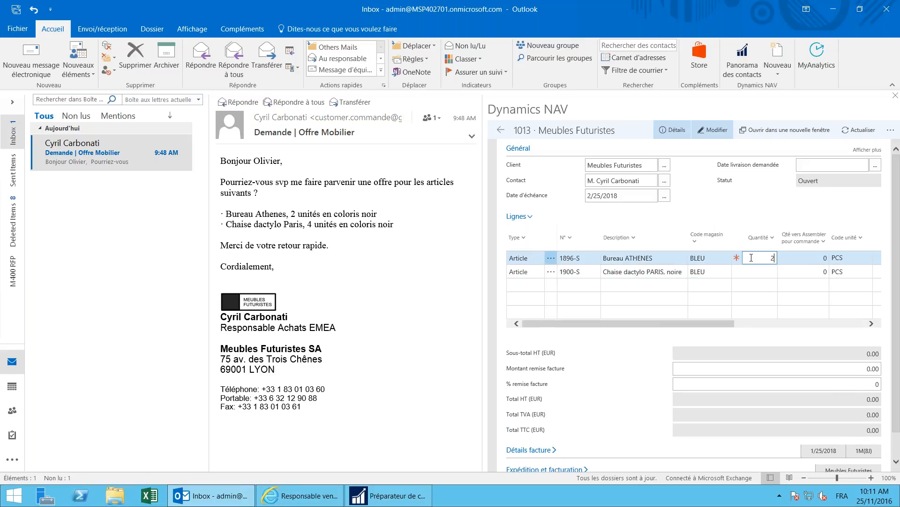
pyautogui.click(753, 272)
pyautogui.write('4')
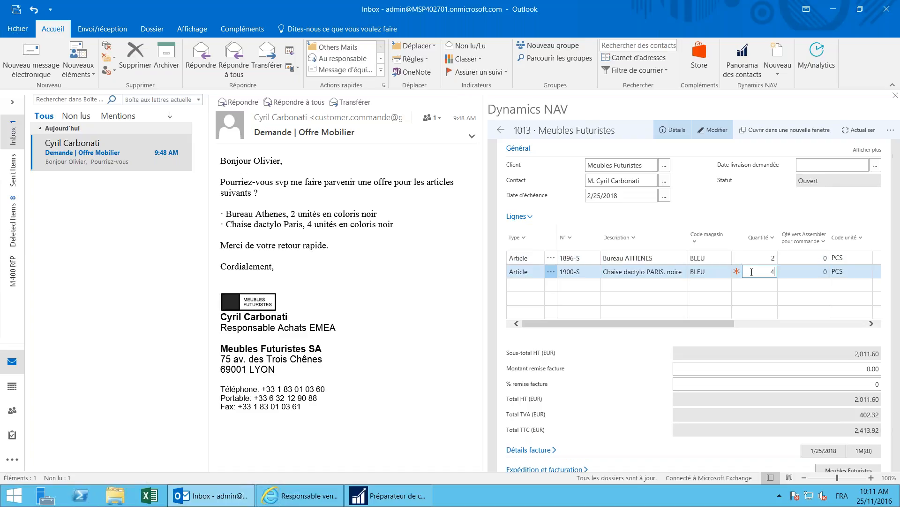
pyautogui.click(751, 259)
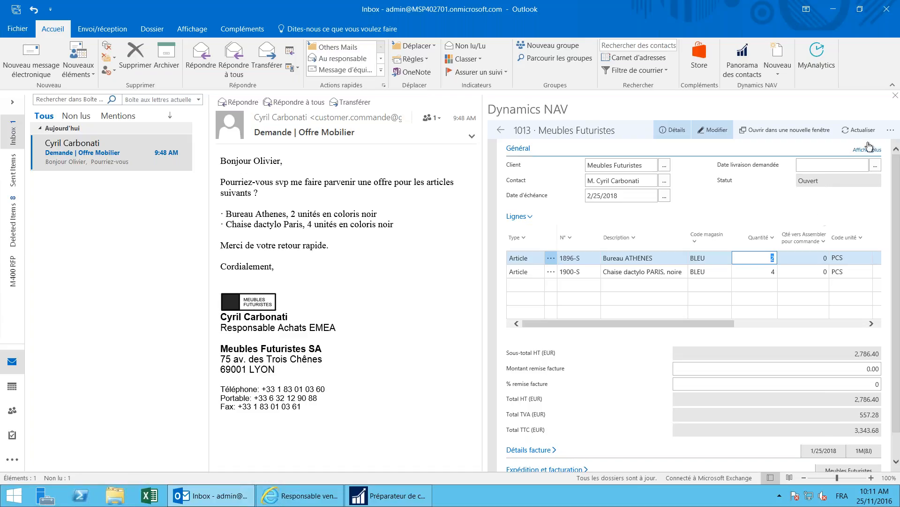
# Step: Review the Statistiques Devis vente card for quote 1013, then close it
pyautogui.click(891, 132)
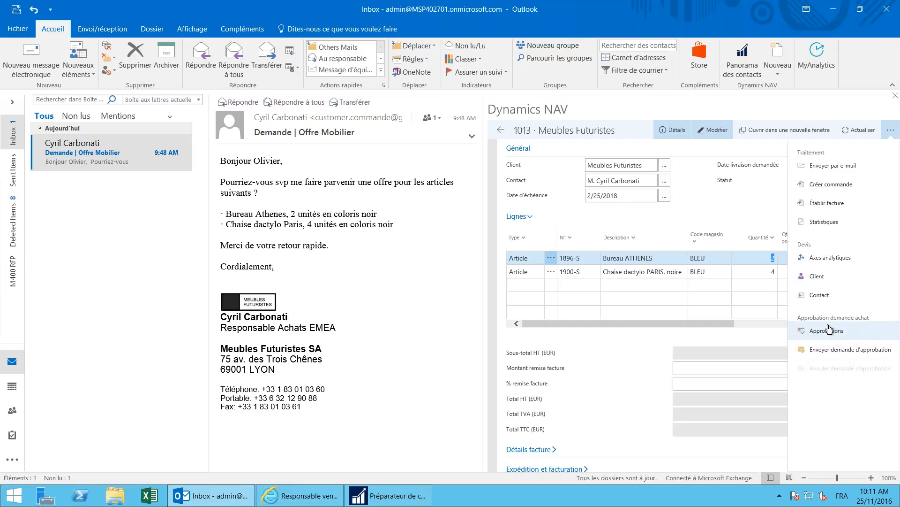
pyautogui.click(806, 224)
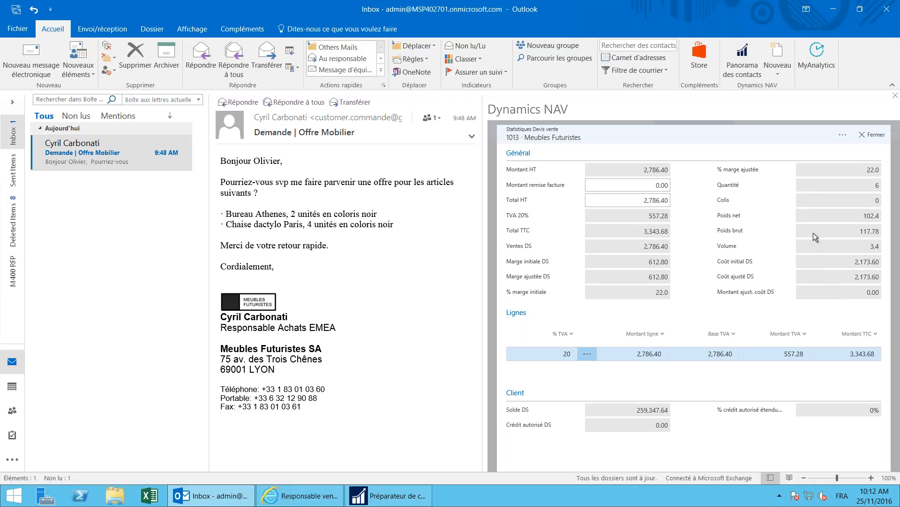
pyautogui.click(873, 133)
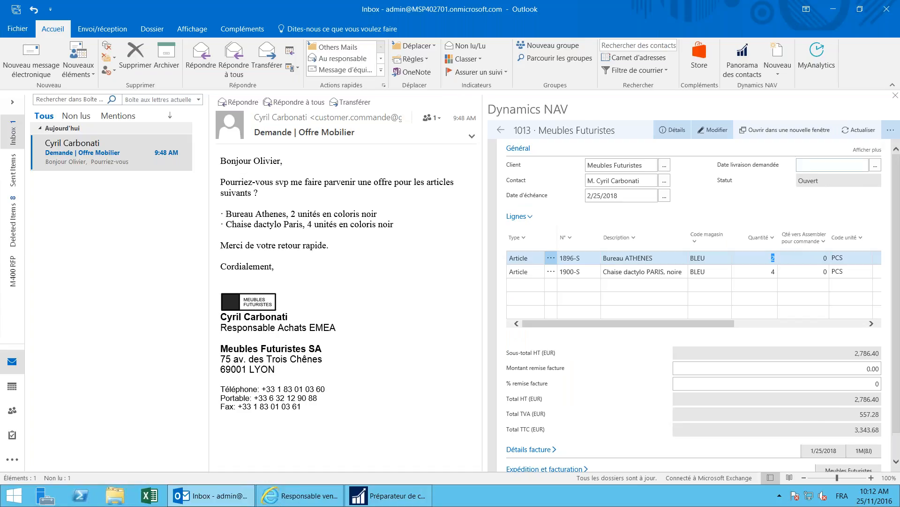
pyautogui.click(891, 130)
# Step: E-mail quote 1013 to the customer as Devis ventes 1013.pdf and open the attached PDF
pyautogui.click(833, 168)
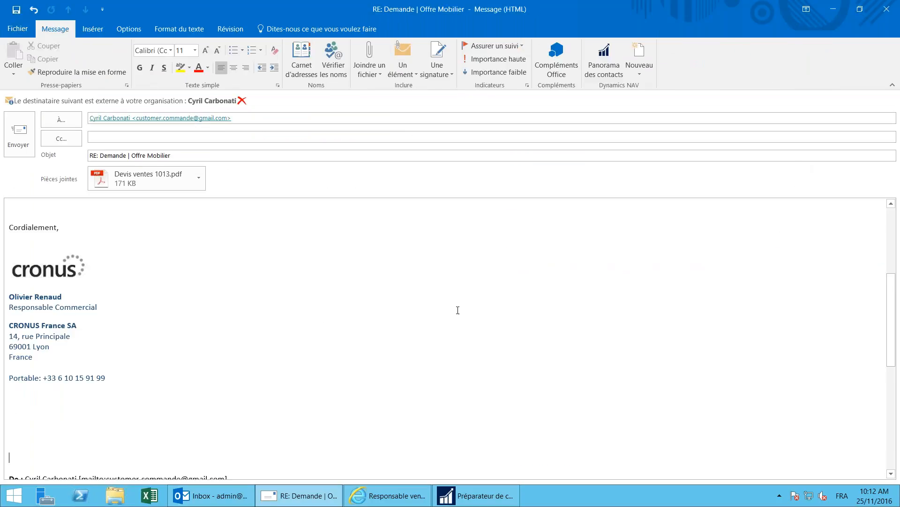
pyautogui.scroll(8, 428, 318)
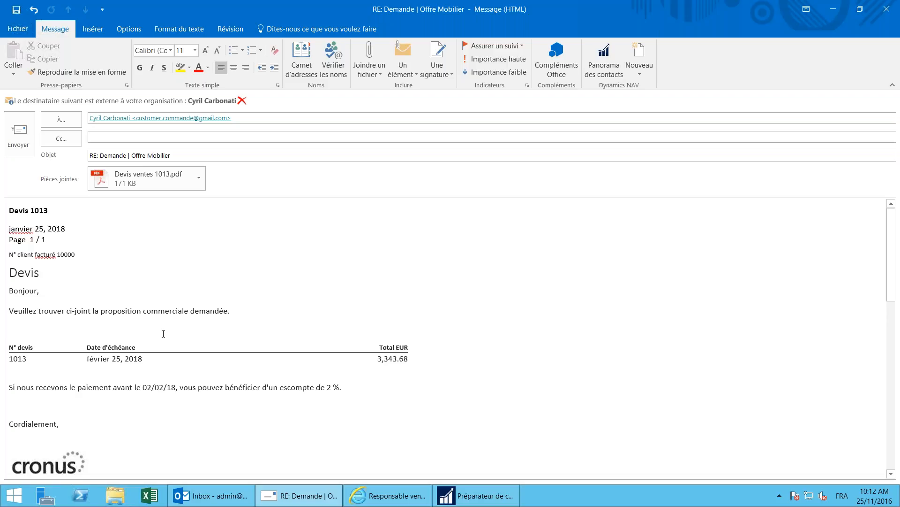
pyautogui.click(17, 346)
pyautogui.click(110, 363)
pyautogui.click(382, 358)
pyautogui.click(146, 184)
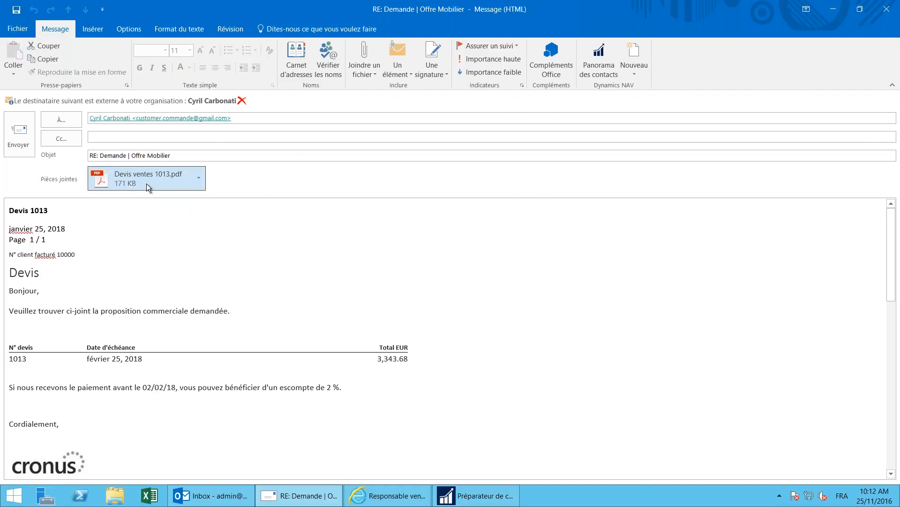
pyautogui.doubleClick(147, 184)
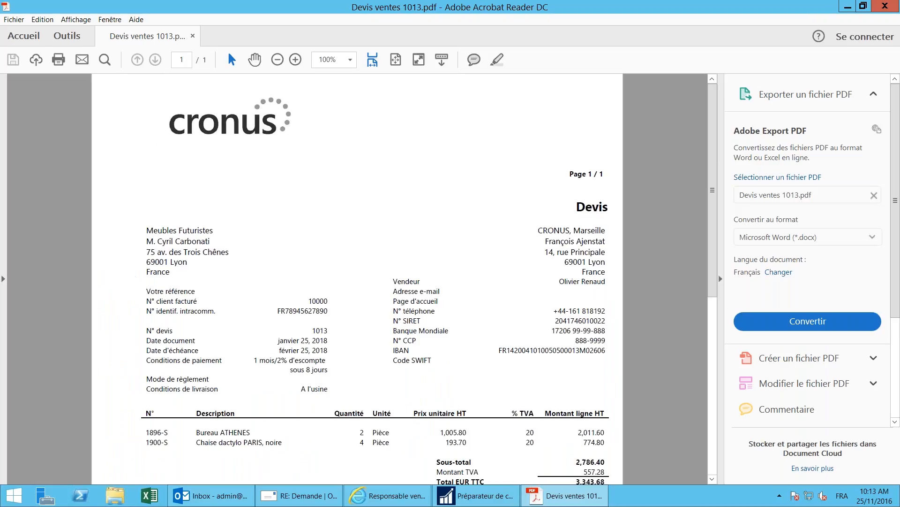
# Step: Zoom the quote 1013 PDF to 66.7% then 75%, review lines and totals, and close Acrobat Reader
pyautogui.scroll(-2, 232, 213)
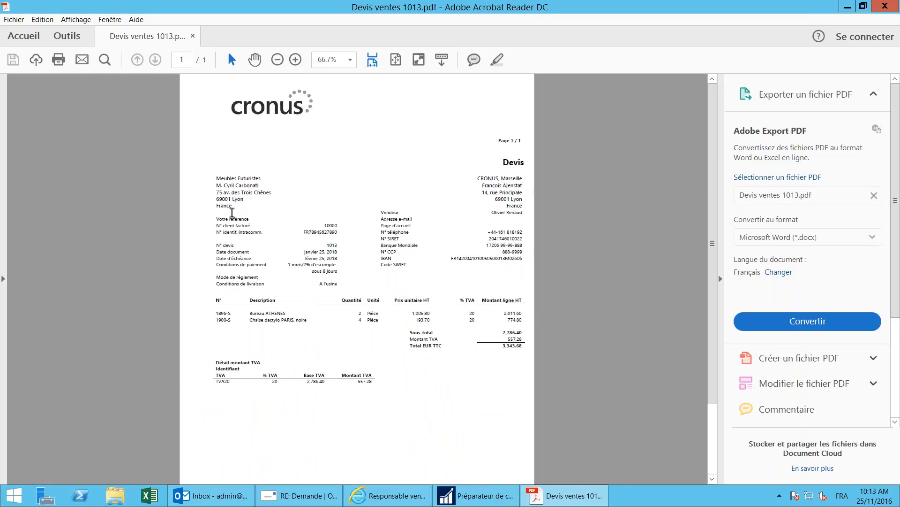
pyautogui.scroll(1, 232, 213)
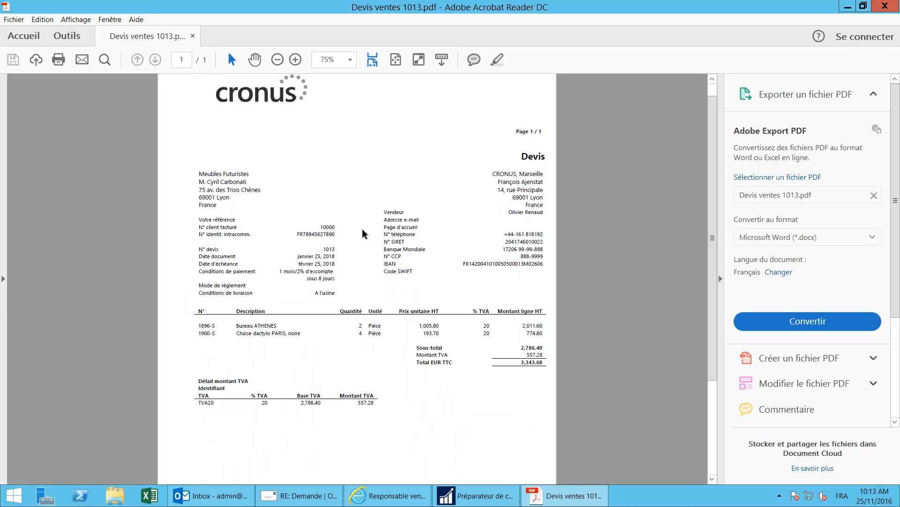
pyautogui.click(288, 335)
pyautogui.click(880, 9)
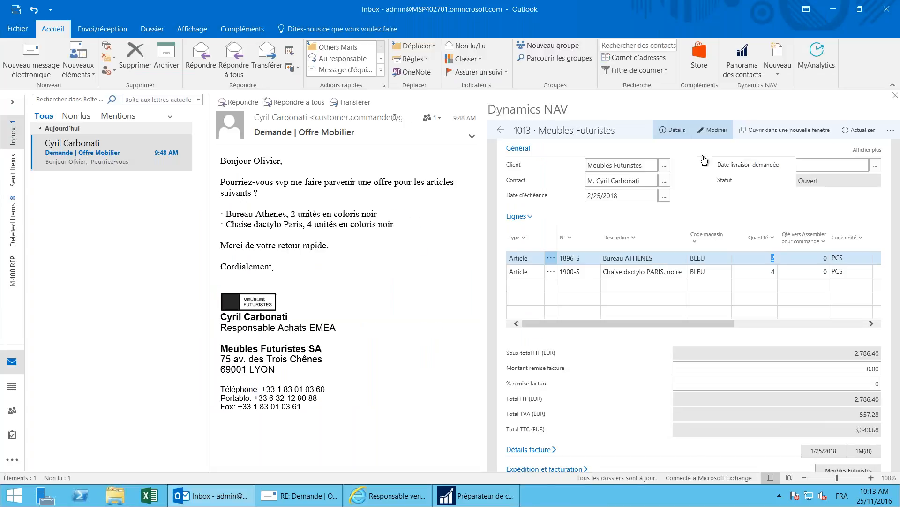
# Step: Send the quote reply to the customer, close the Dynamics NAV add-in, and switch to Internet Explorer
pyautogui.click(330, 501)
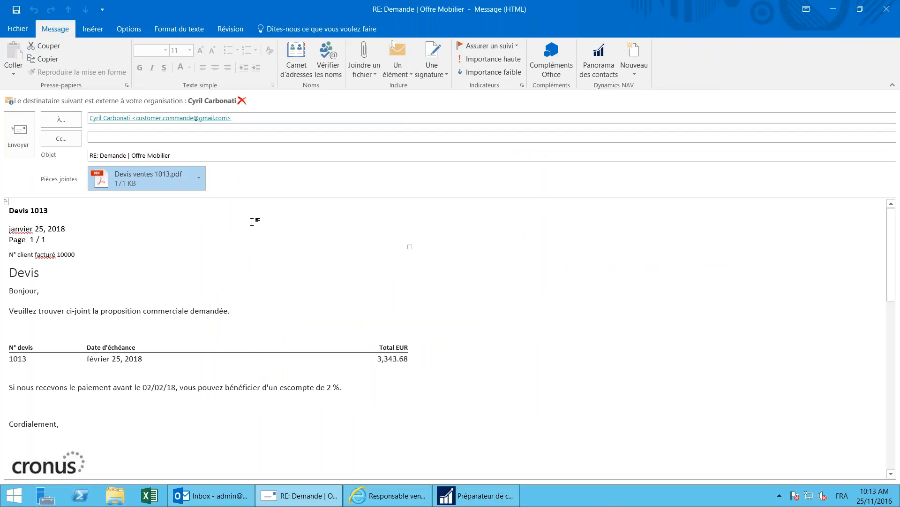
pyautogui.click(30, 130)
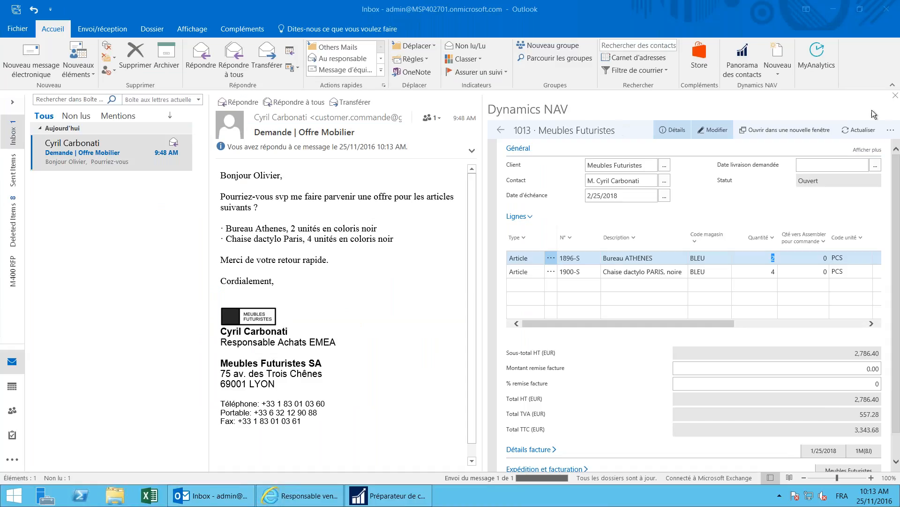
pyautogui.click(895, 97)
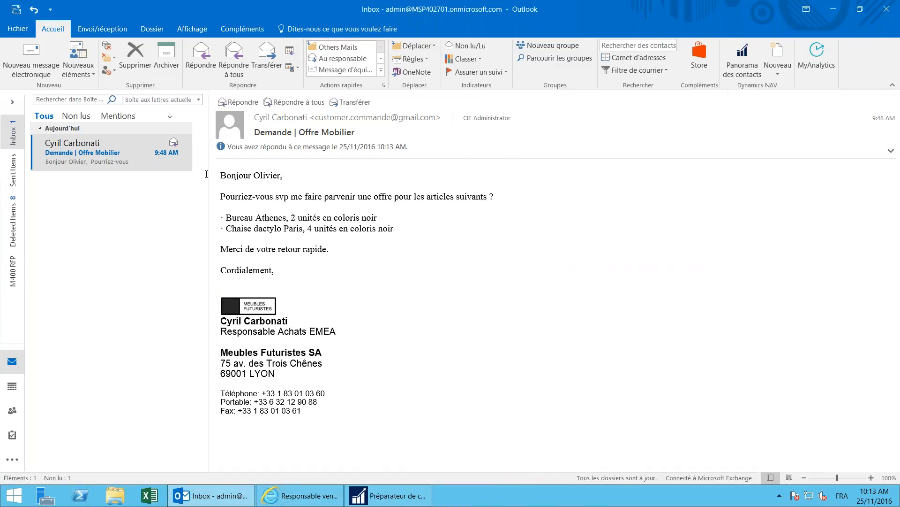
pyautogui.moveTo(167, 148)
pyautogui.click(277, 496)
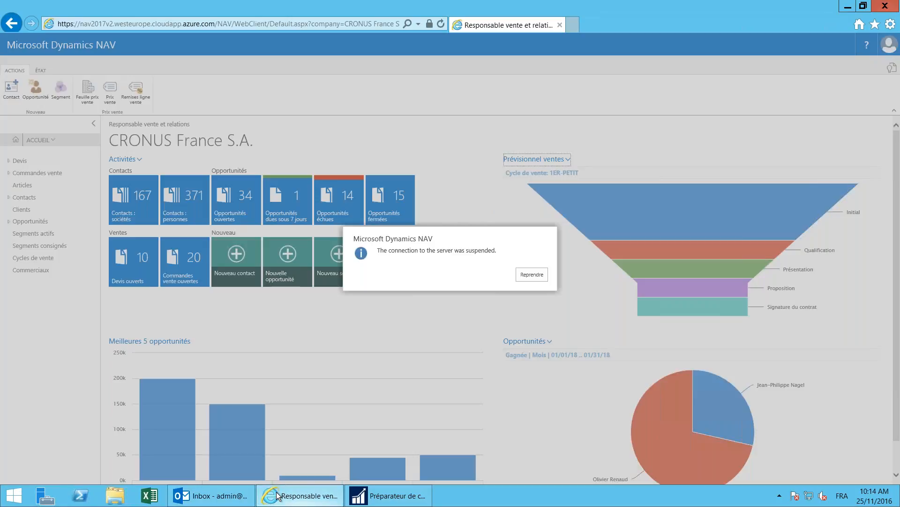
# Step: Resume the suspended connection and sign back in with the saved user name
pyautogui.click(532, 274)
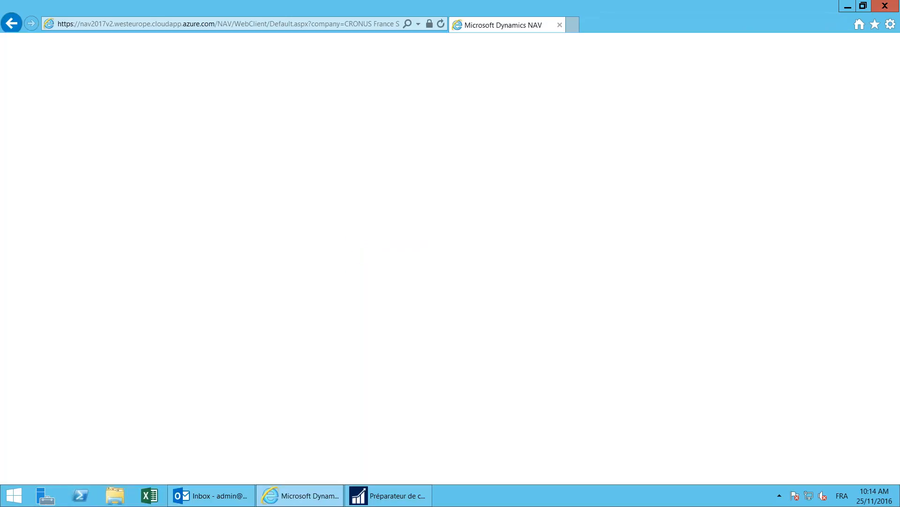
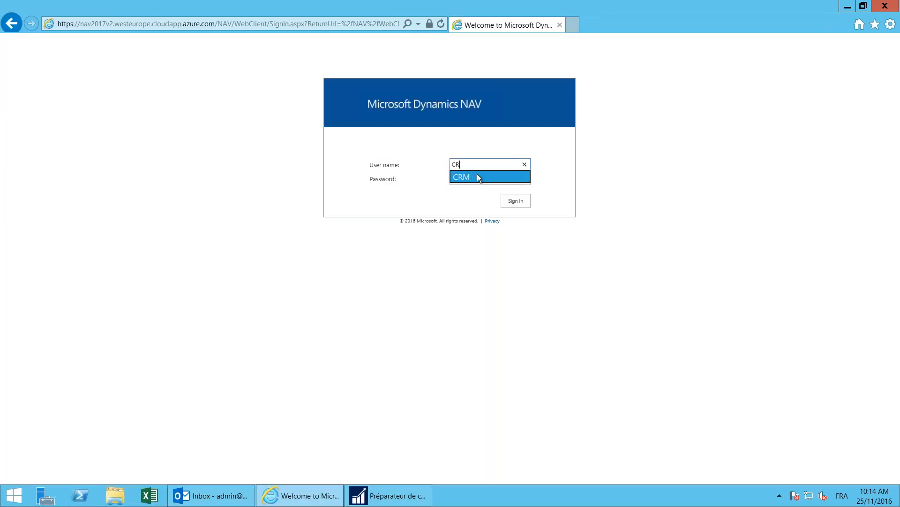
pyautogui.click(477, 175)
pyautogui.click(516, 201)
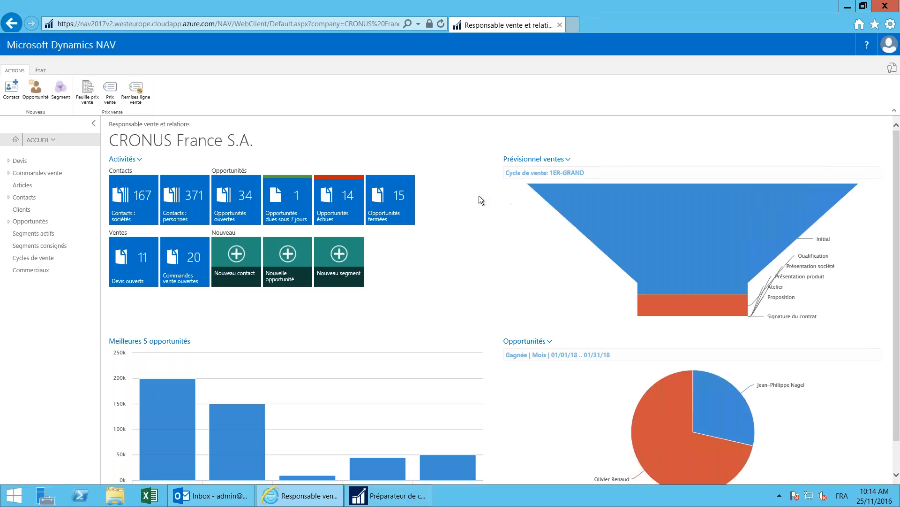
# Step: Zoom the browser out and switch the Prévisionnel ventes funnel to the 1ER-PETIT sales cycle
pyautogui.scroll(-1, 477, 194)
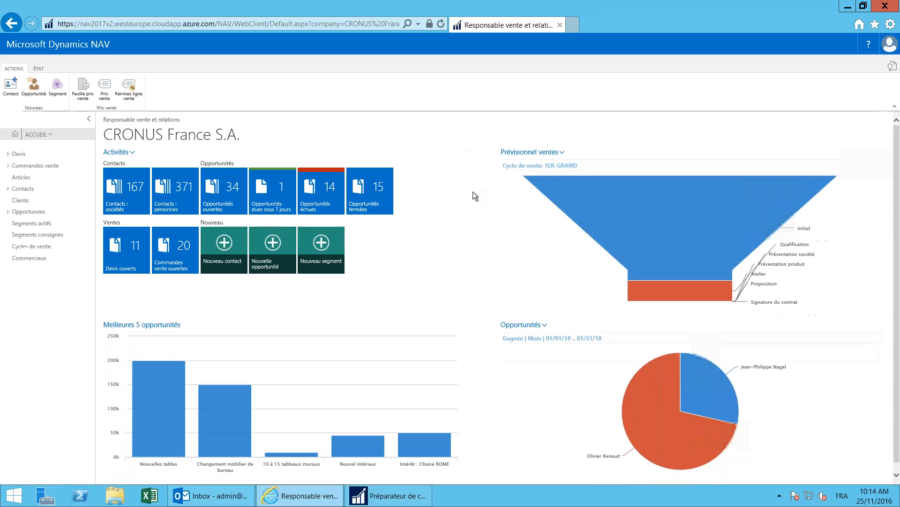
pyautogui.scroll(-1, 473, 192)
pyautogui.scroll(-1, 473, 191)
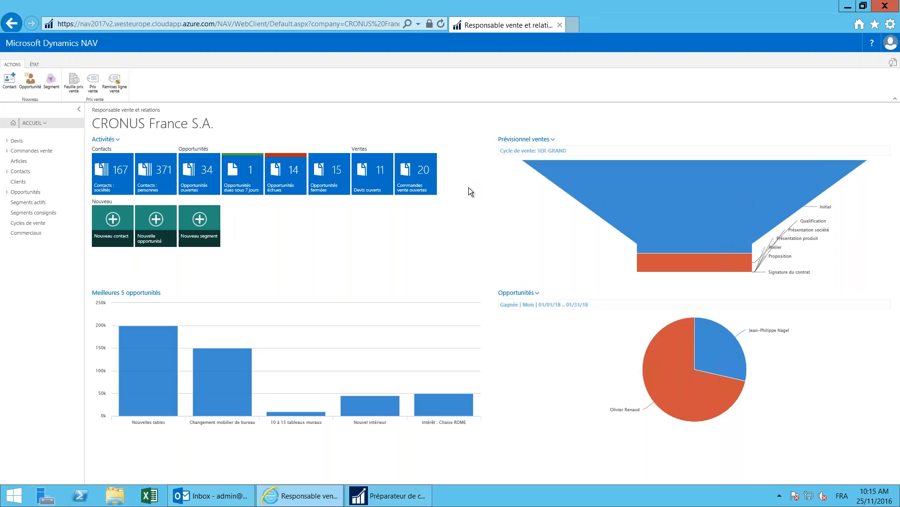
pyautogui.click(532, 140)
pyautogui.click(528, 169)
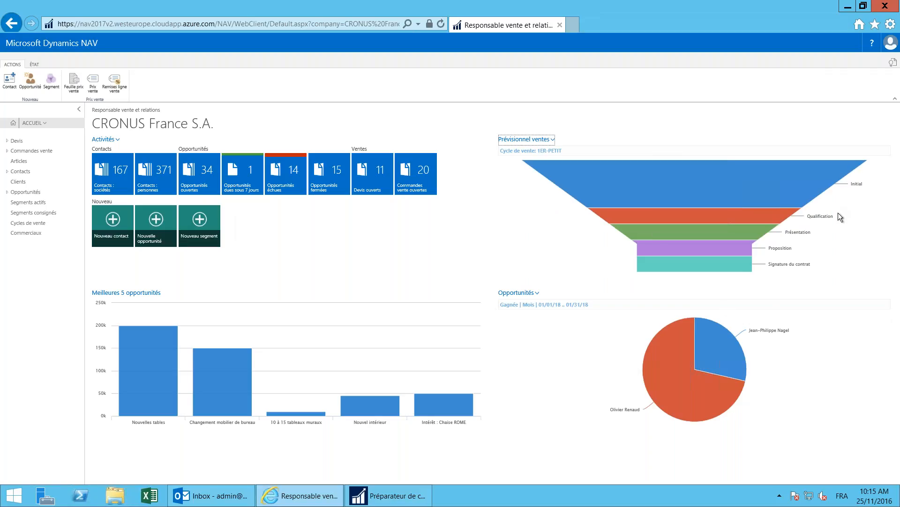
pyautogui.moveTo(791, 272)
pyautogui.moveTo(618, 414)
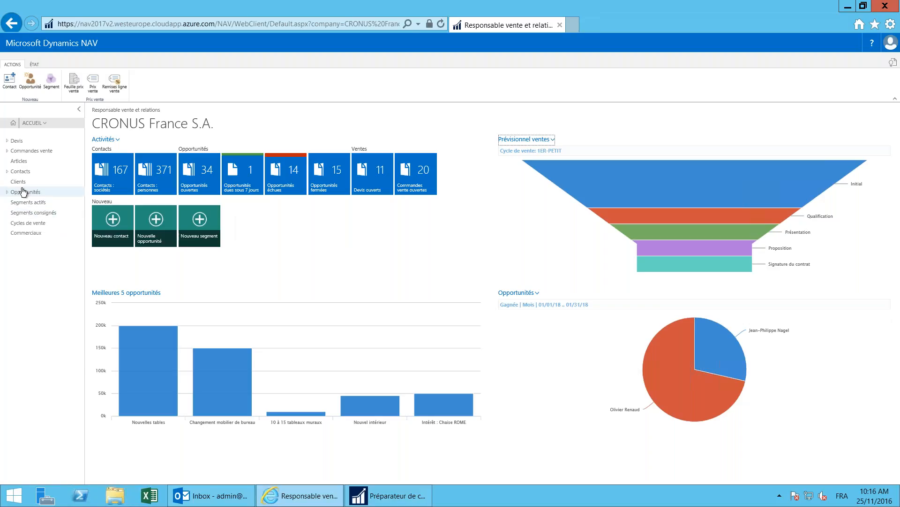
# Step: Scroll through the Contacts cards, then view the Clients list and finally the Articles item list
pyautogui.click(20, 172)
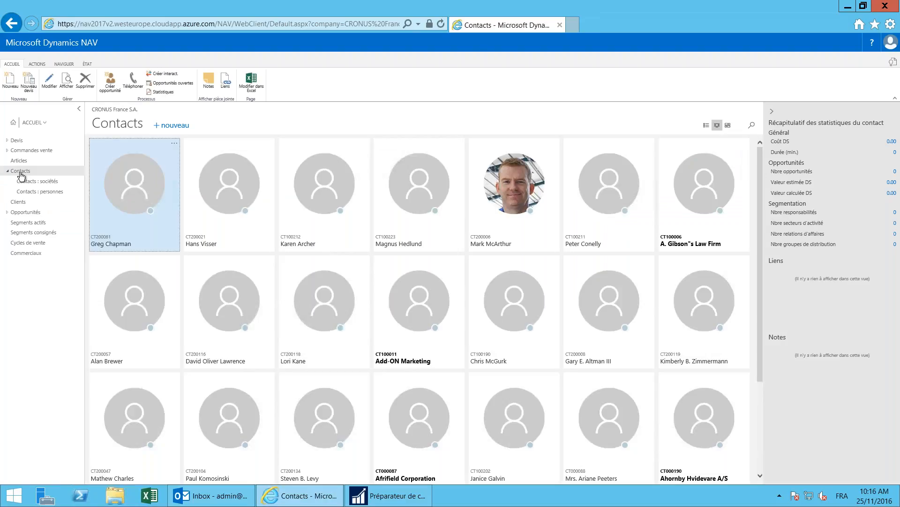
pyautogui.scroll(-1, 508, 257)
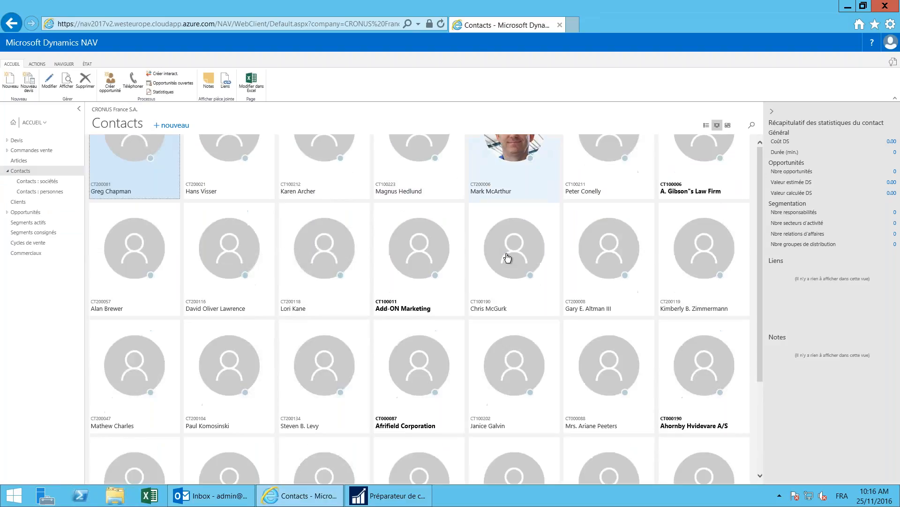
pyautogui.scroll(-2, 507, 257)
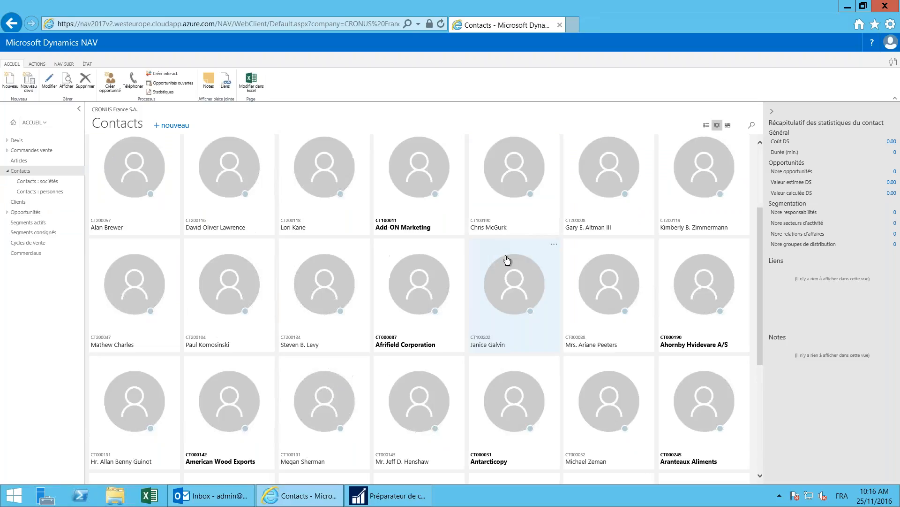
pyautogui.scroll(1, 507, 259)
pyautogui.scroll(1, 552, 252)
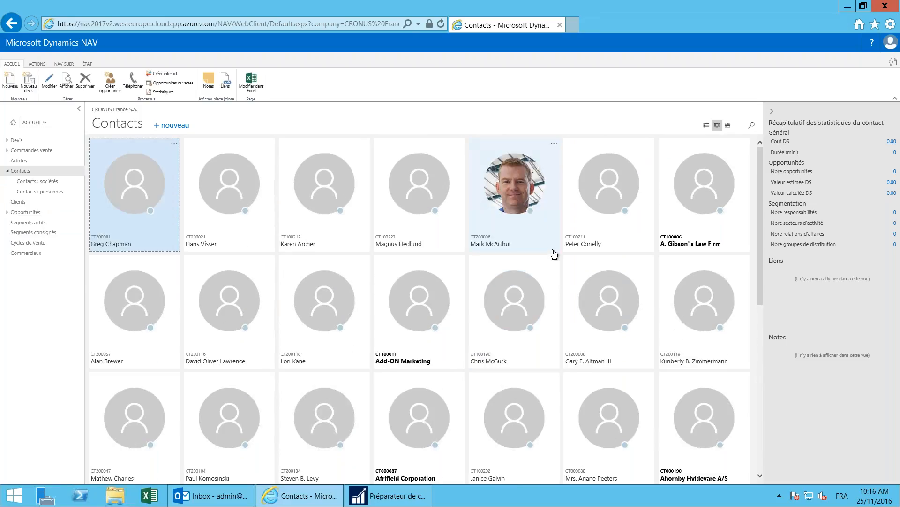
pyautogui.scroll(-5, 540, 274)
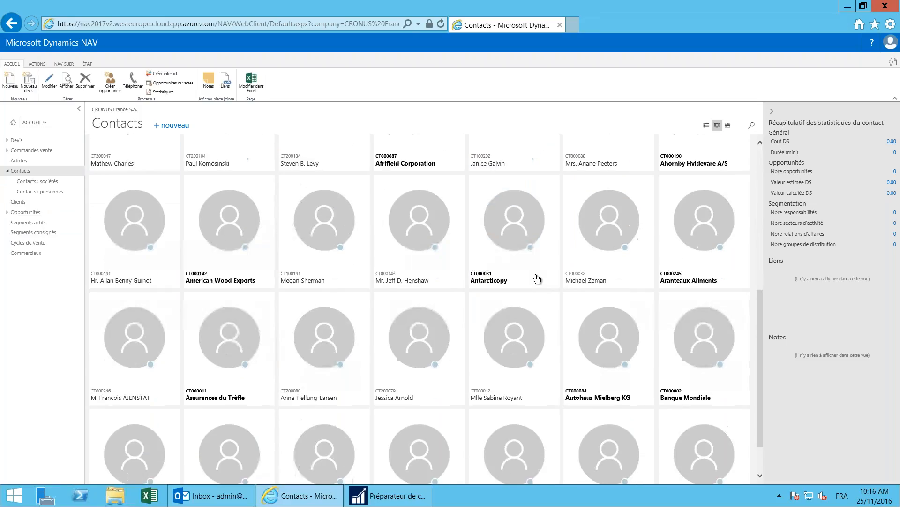
pyautogui.scroll(-1, 537, 279)
pyautogui.scroll(-3, 535, 277)
pyautogui.scroll(-2, 516, 305)
pyautogui.scroll(-5, 504, 331)
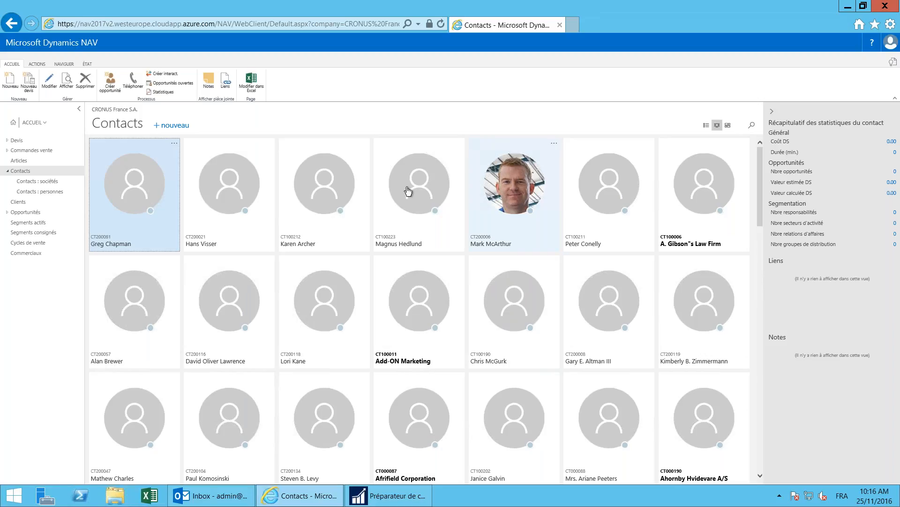
pyautogui.click(21, 202)
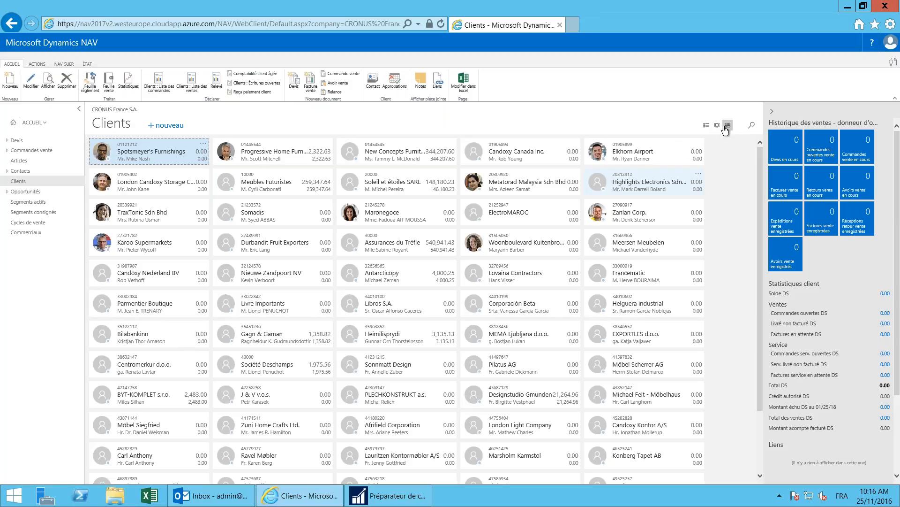
pyautogui.click(18, 161)
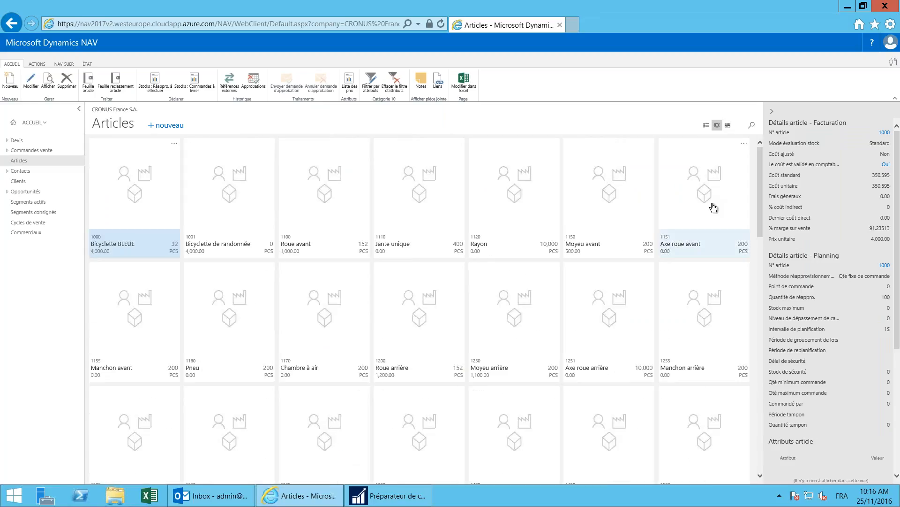
# Step: Scroll down to the furniture items and select the 1960-S Chaise dactylo ROME, verte tile
pyautogui.scroll(-2, 713, 208)
pyautogui.scroll(-2, 676, 290)
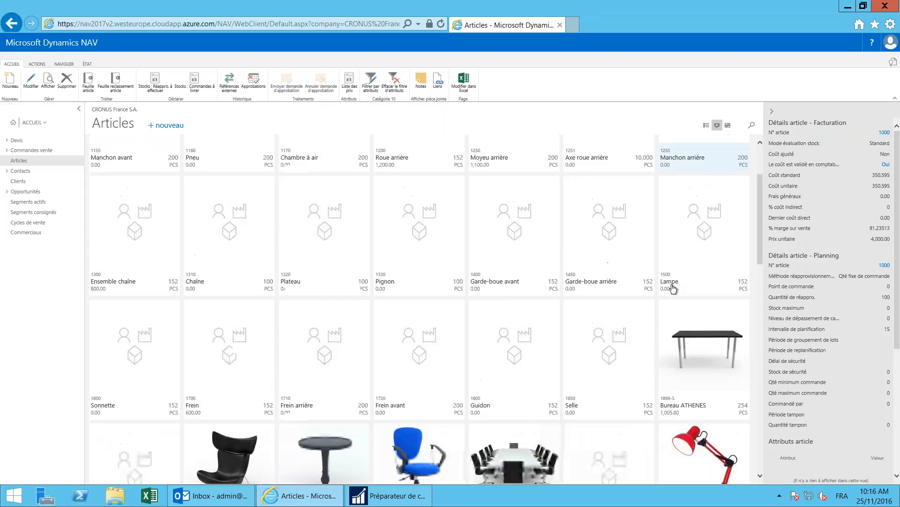
pyautogui.scroll(-4, 677, 290)
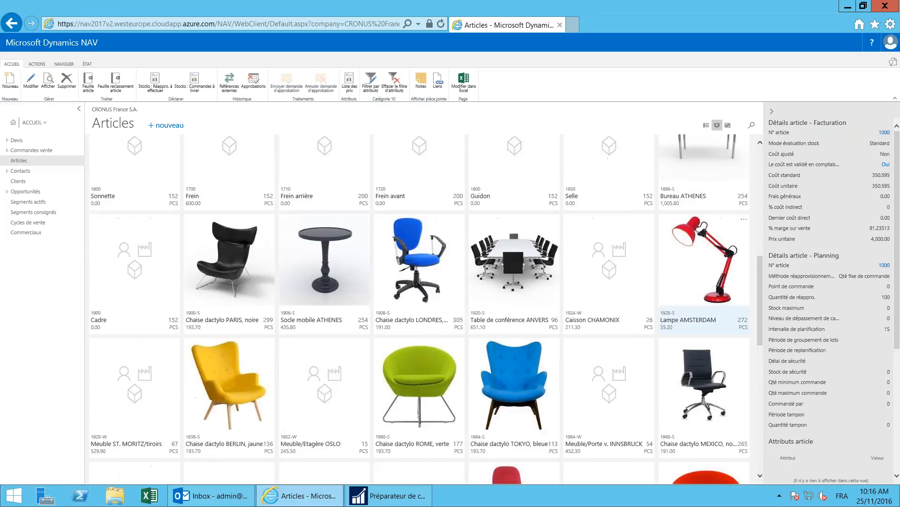
pyautogui.scroll(-2, 676, 290)
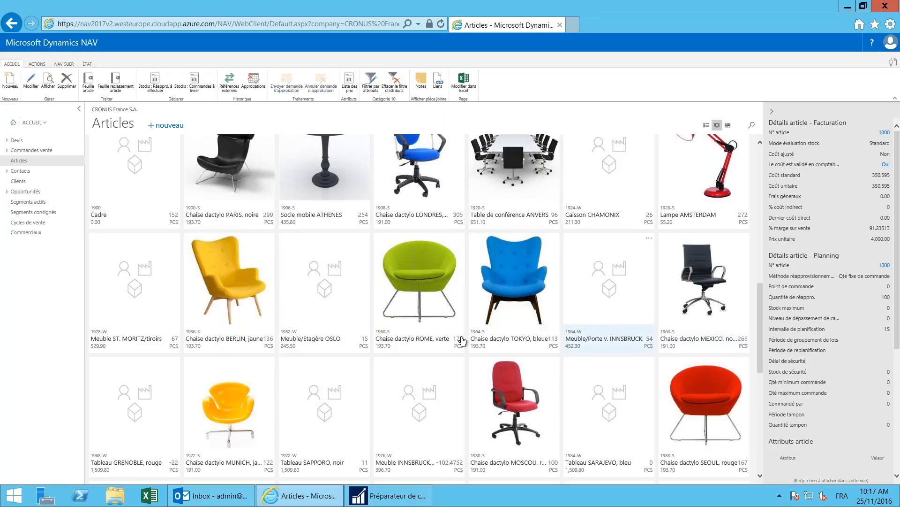
pyautogui.click(391, 342)
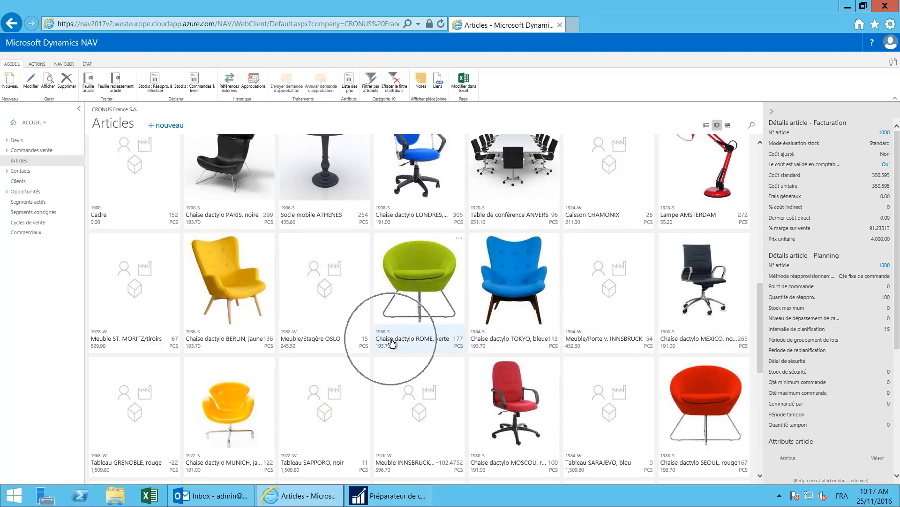
pyautogui.click(388, 344)
pyautogui.click(387, 350)
pyautogui.click(454, 341)
pyautogui.click(454, 340)
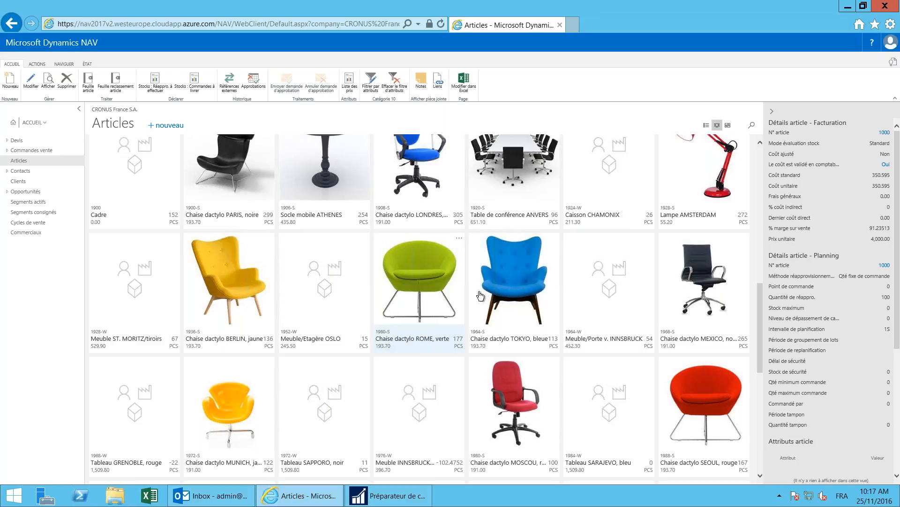
pyautogui.click(445, 294)
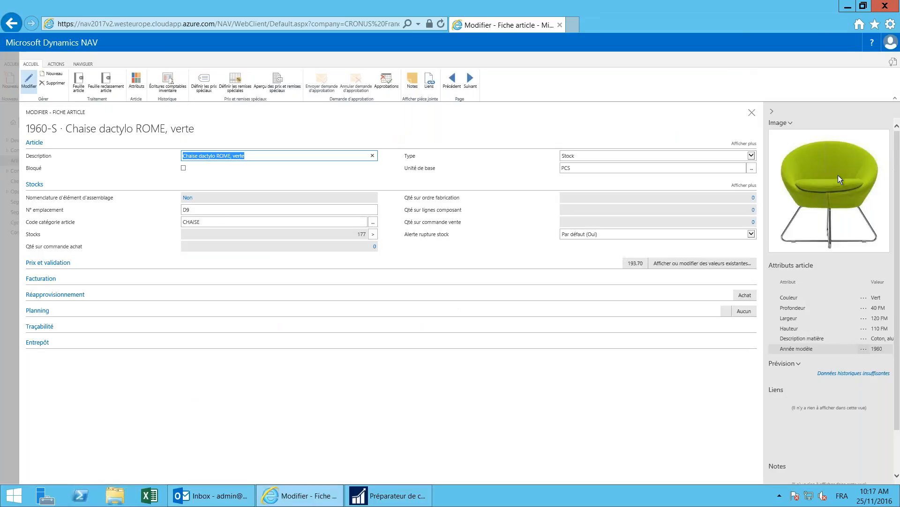
# Step: Open the 1960-S item card's Attributs to edit its attribute values
pyautogui.press('ctrl')
pyautogui.click(43, 143)
pyautogui.press('ctrl')
pyautogui.press('ctrl')
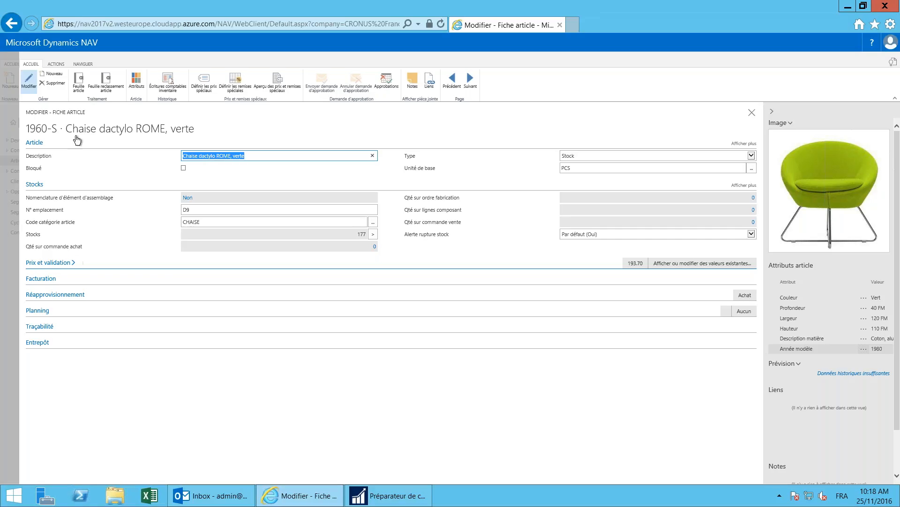
pyautogui.click(136, 84)
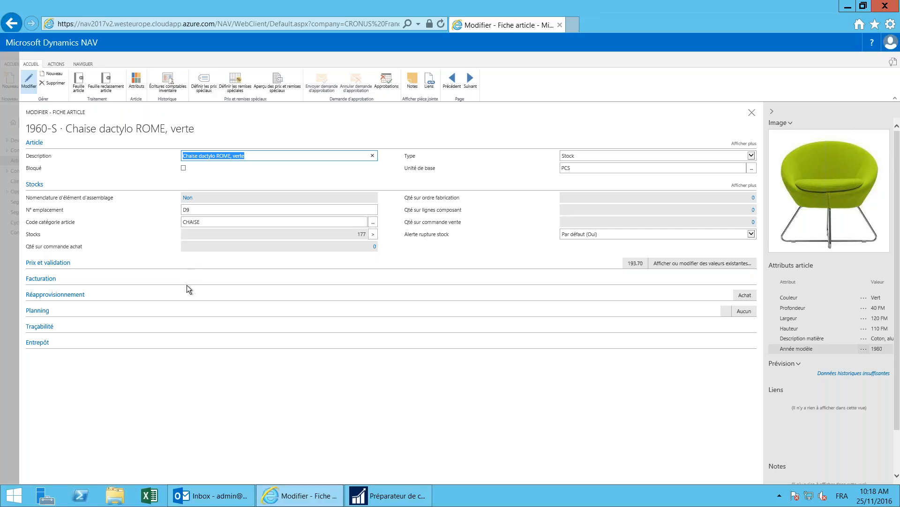
pyautogui.scroll(1, 187, 285)
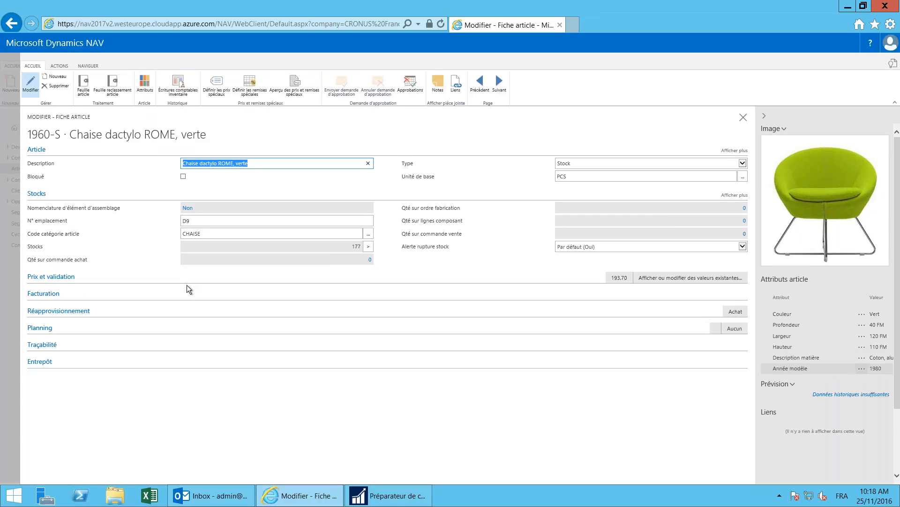
pyautogui.scroll(1, 187, 286)
pyautogui.click(149, 89)
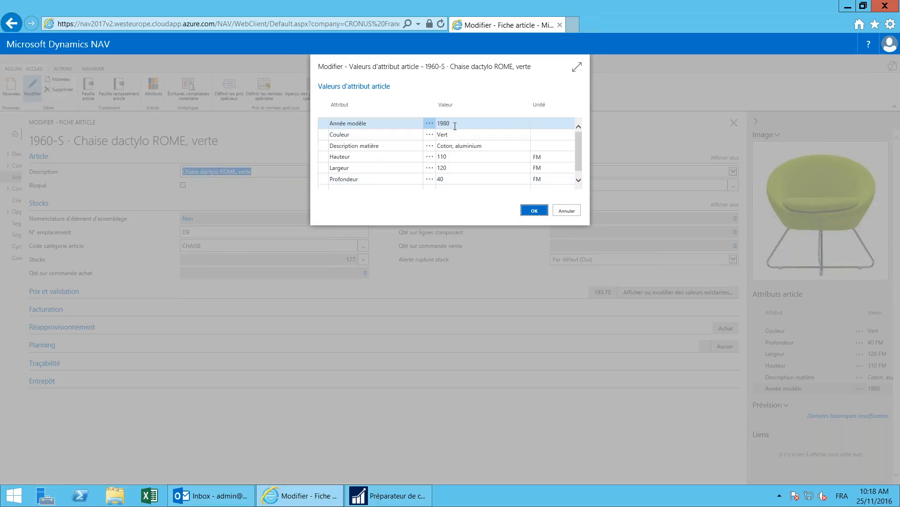
# Step: Review the Couleur, Hauteur and Profondeur attribute values, then cancel without changes
pyautogui.click(454, 133)
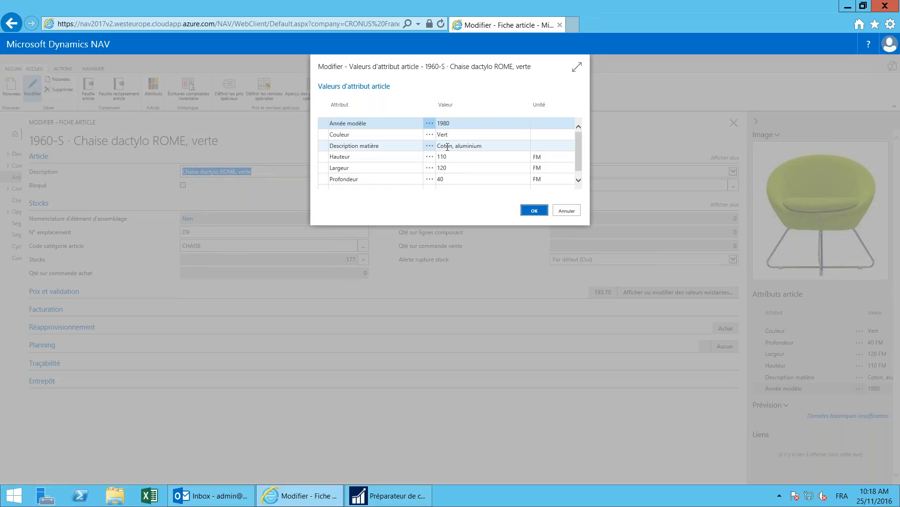
pyautogui.click(386, 156)
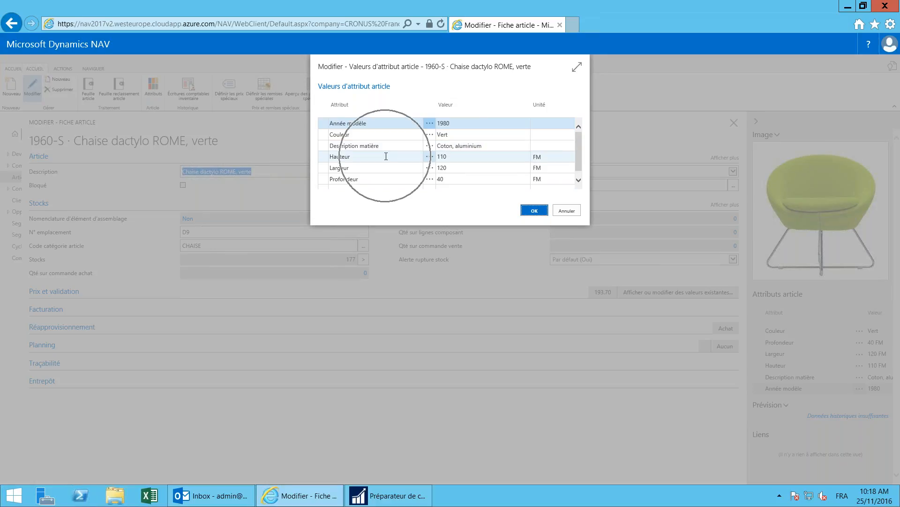
pyautogui.click(376, 177)
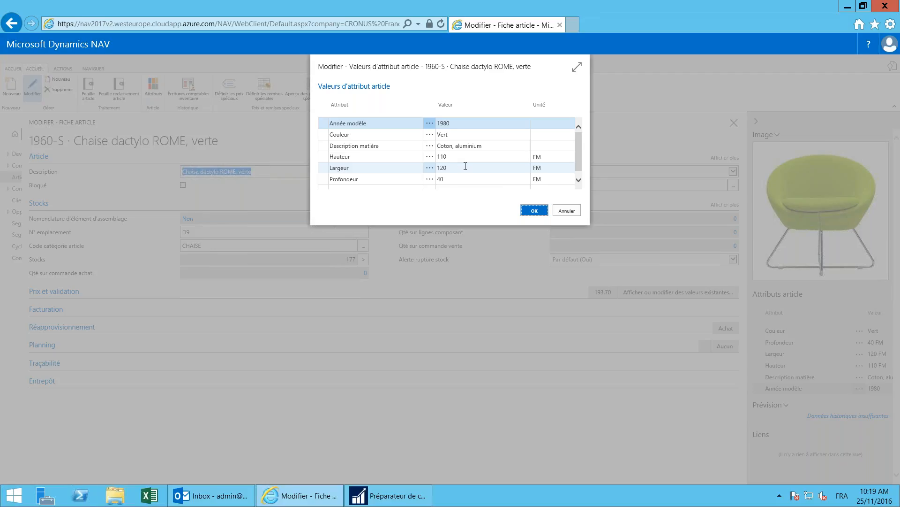
pyautogui.click(567, 210)
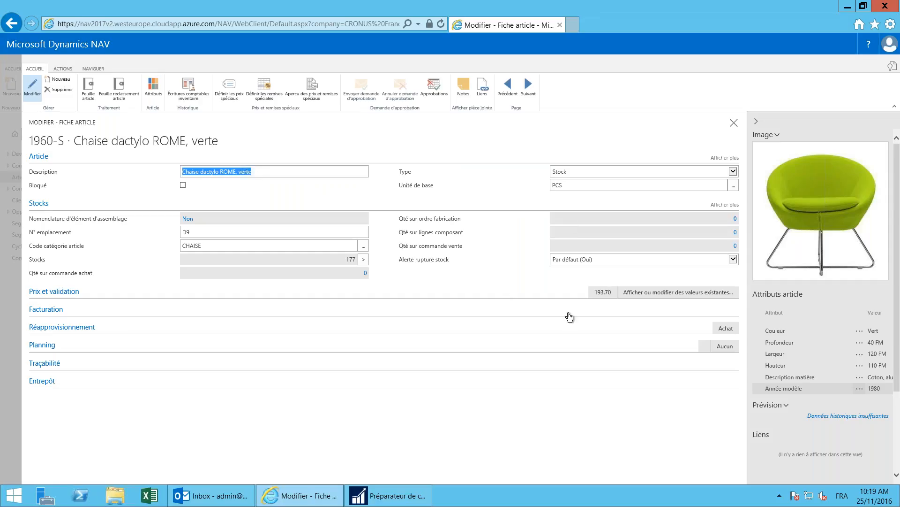
# Step: Close the ROME chair's item card and go to the Devis sales quote list
pyautogui.click(833, 343)
pyautogui.click(734, 123)
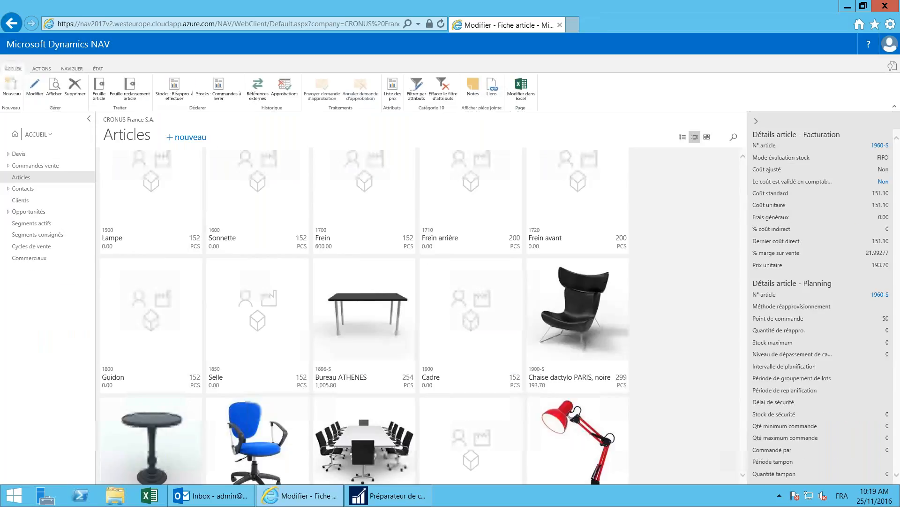
pyautogui.click(19, 153)
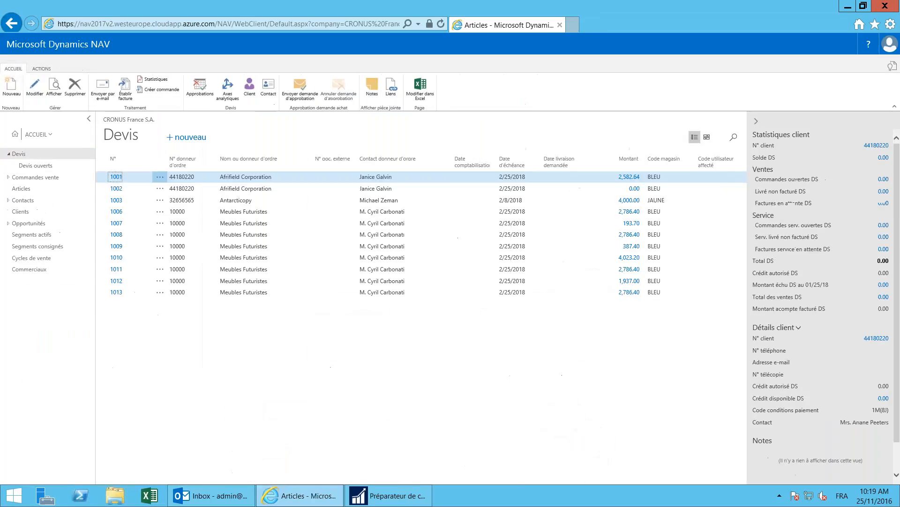
# Step: Create quote 1014 for customer Meubles Futuristes with the first line type set to Article
pyautogui.click(11, 87)
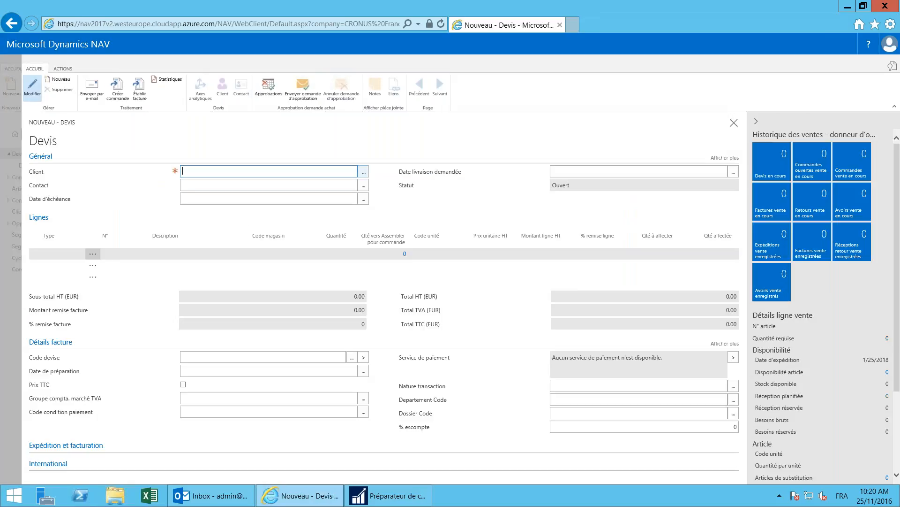
pyautogui.click(372, 175)
pyautogui.scroll(-3, 270, 235)
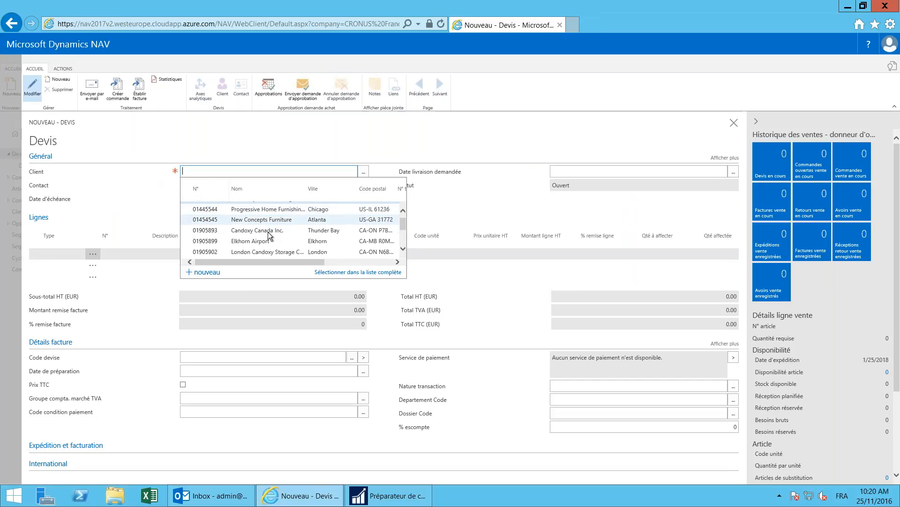
pyautogui.scroll(-1, 256, 244)
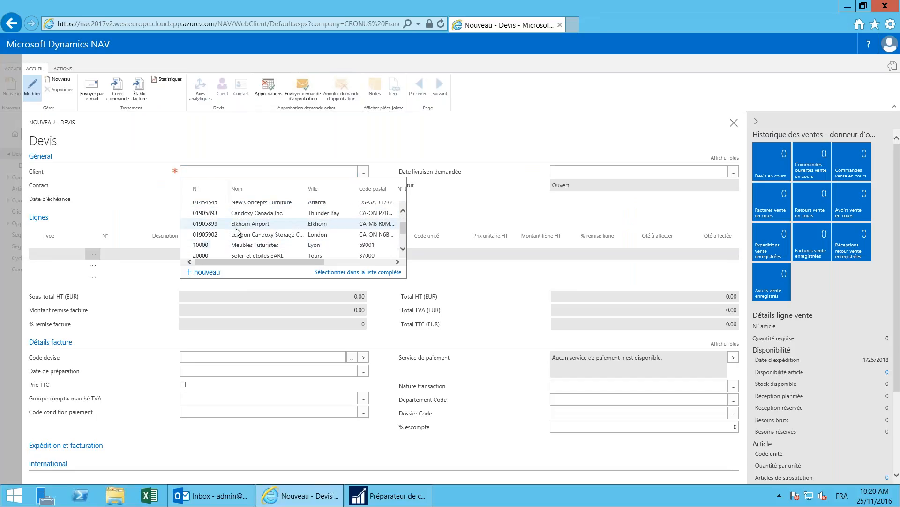
pyautogui.click(243, 245)
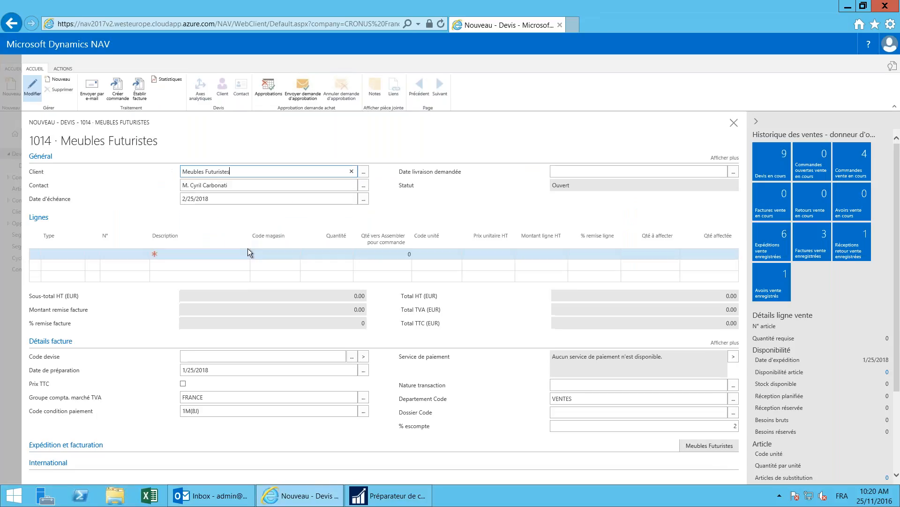
pyautogui.click(70, 253)
pyautogui.click(61, 267)
pyautogui.click(123, 256)
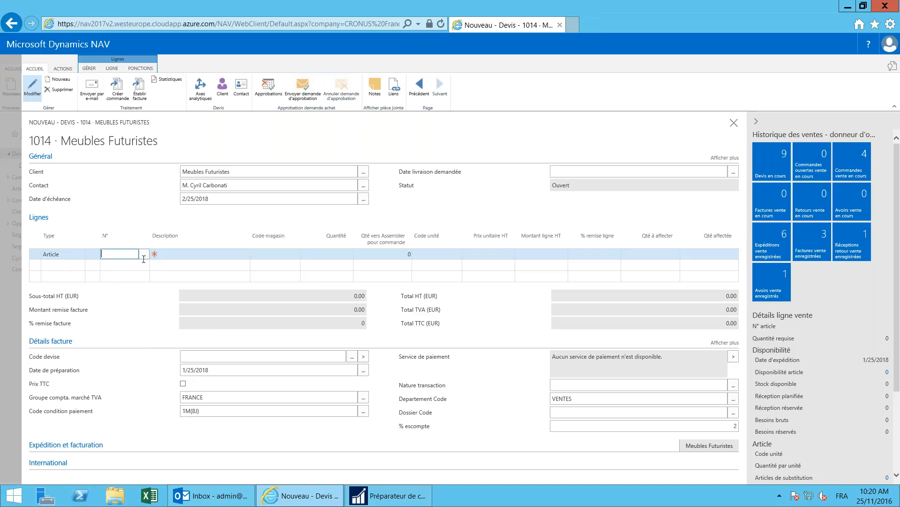
# Step: Open the complete item list from the first line's N° lookup
pyautogui.click(144, 254)
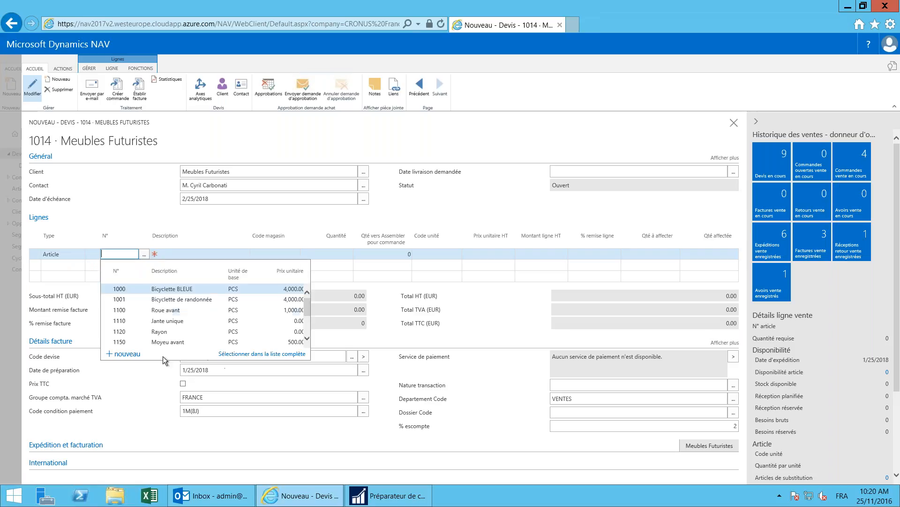
pyautogui.click(253, 355)
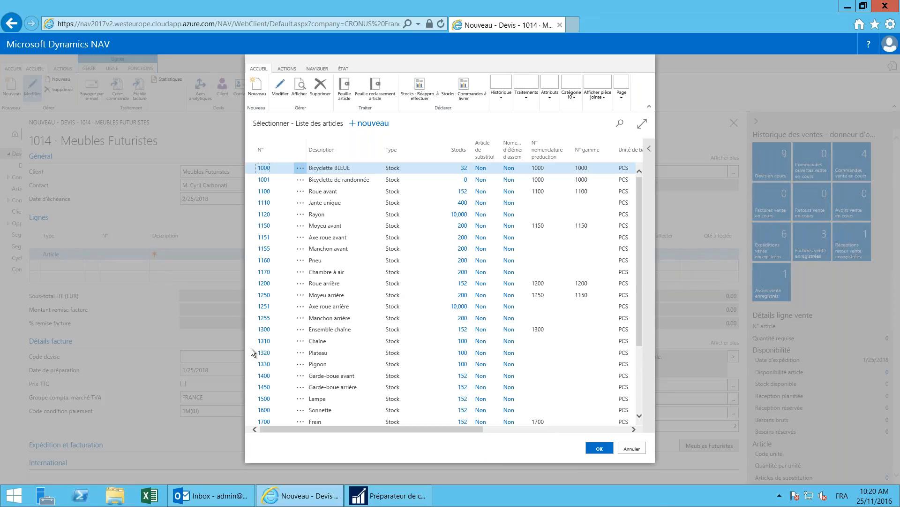
# Step: Start an item attribute filter with Couleur set to Vert
pyautogui.click(577, 99)
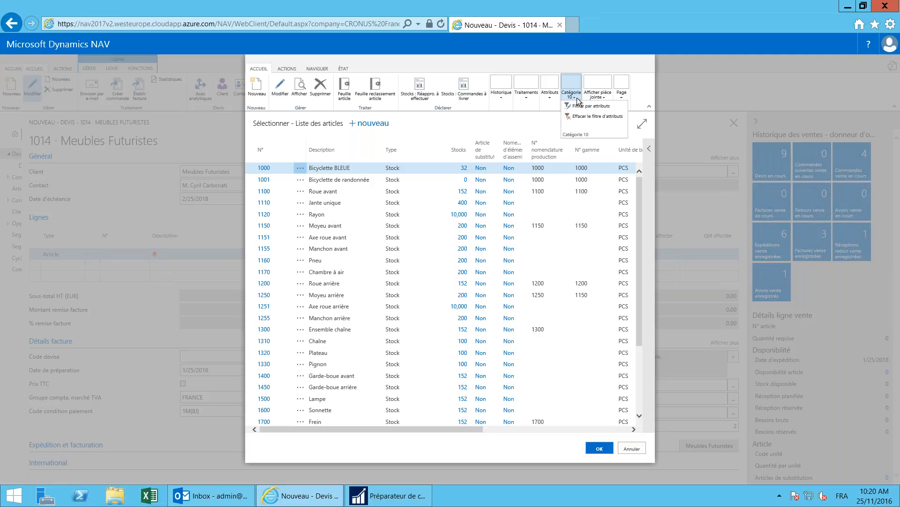
pyautogui.click(598, 108)
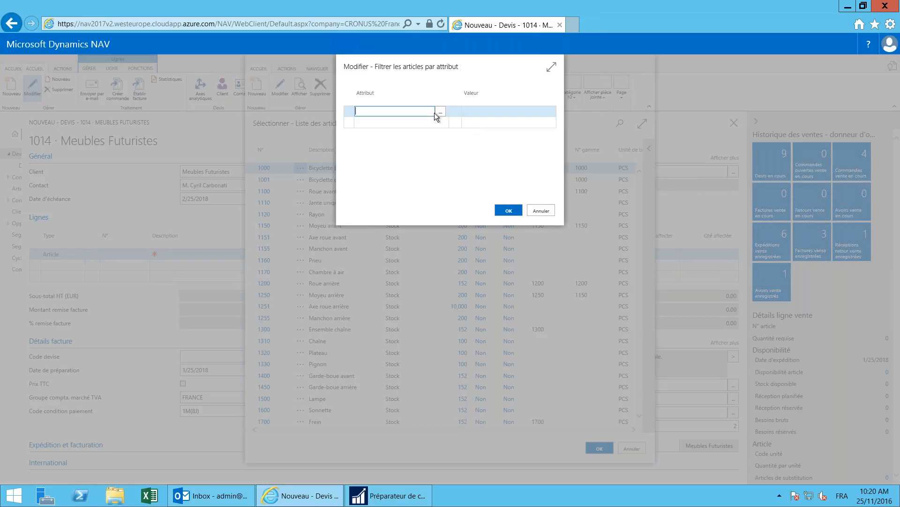
pyautogui.click(441, 111)
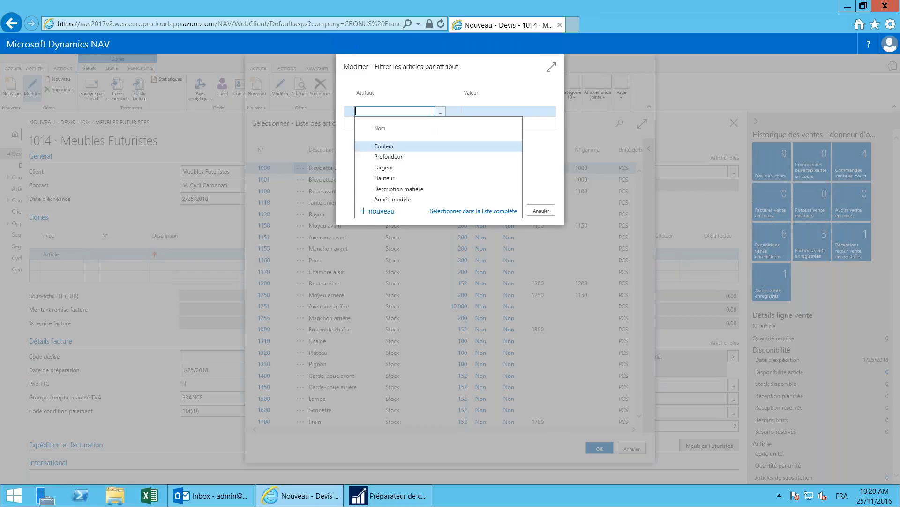
pyautogui.click(395, 146)
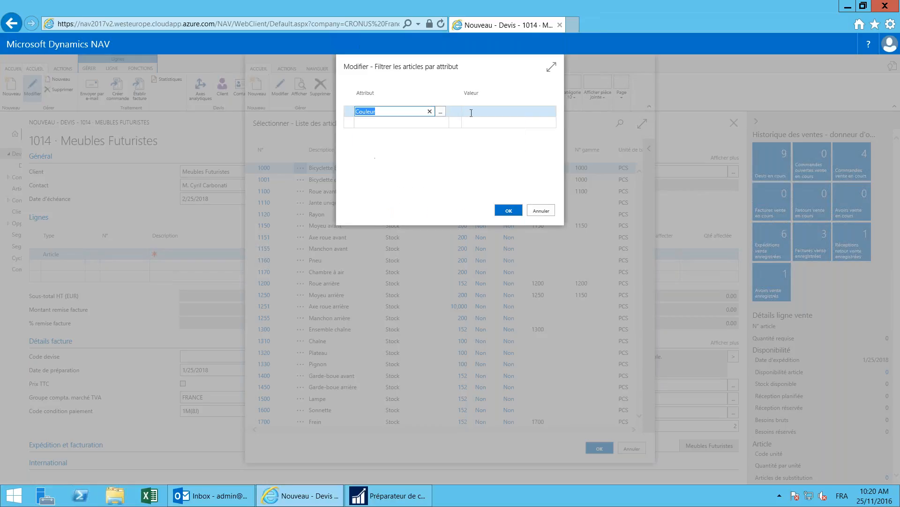
pyautogui.click(549, 112)
pyautogui.click(550, 112)
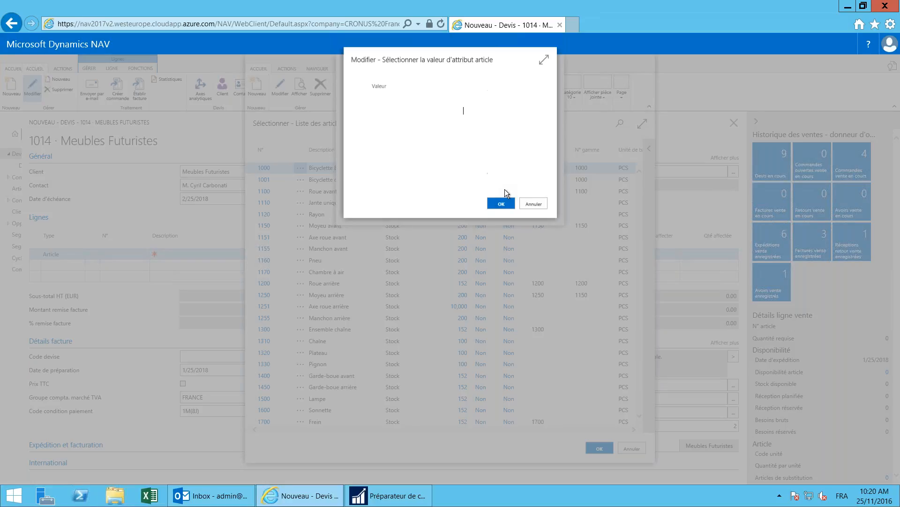
pyautogui.click(397, 146)
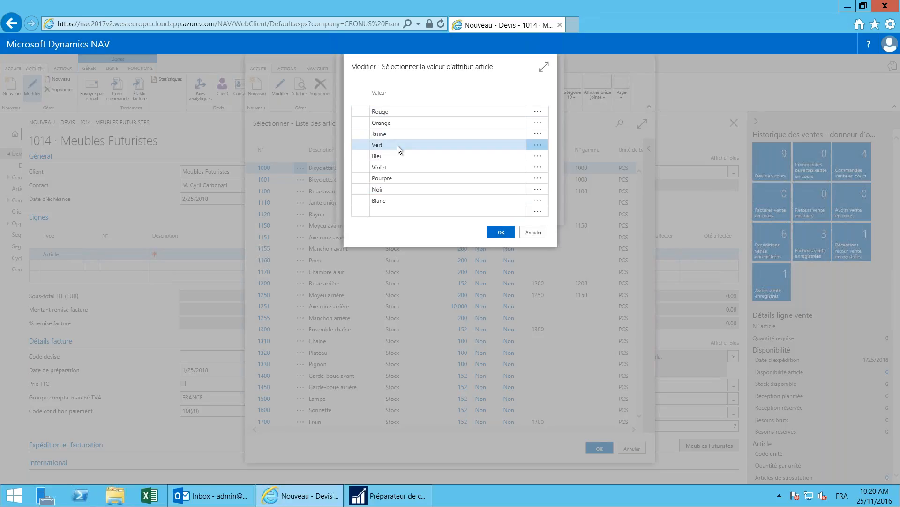
pyautogui.click(500, 232)
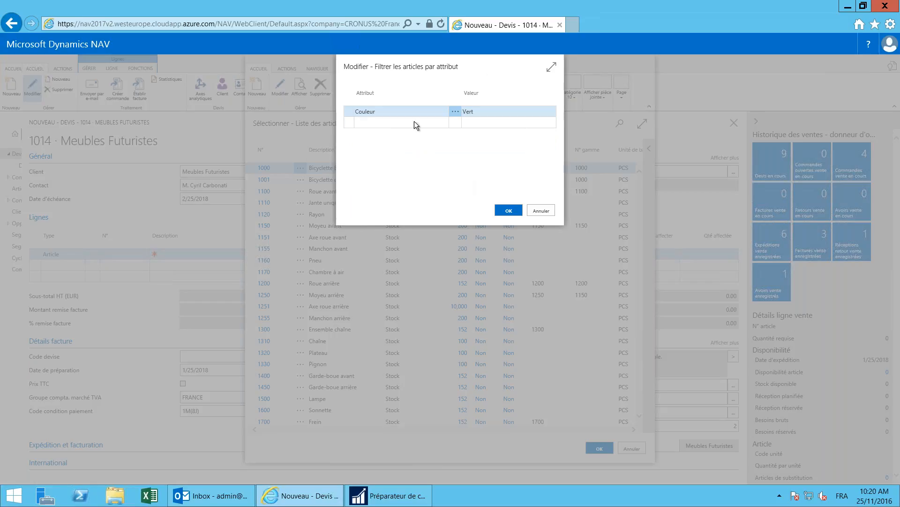
# Step: Add a Description matière row and open its filter-value Condition options
pyautogui.click(440, 123)
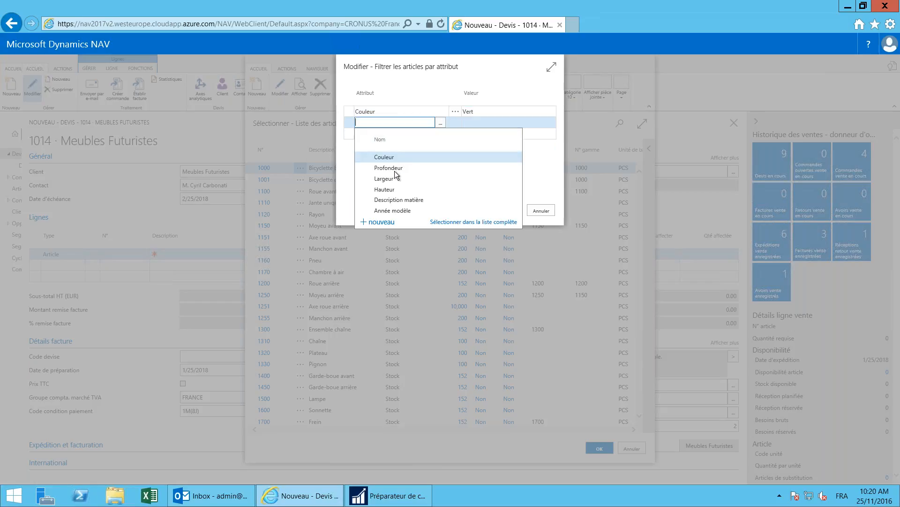
pyautogui.click(398, 200)
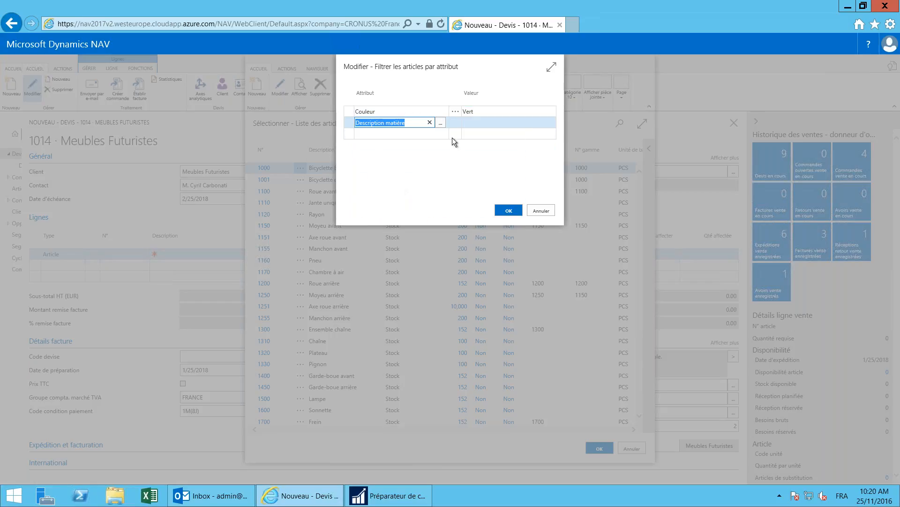
pyautogui.click(498, 123)
pyautogui.click(549, 123)
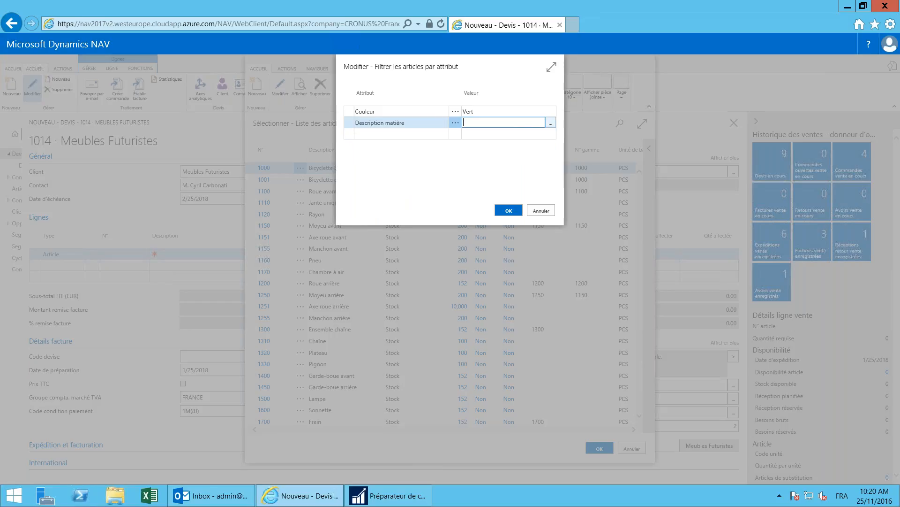
pyautogui.click(543, 101)
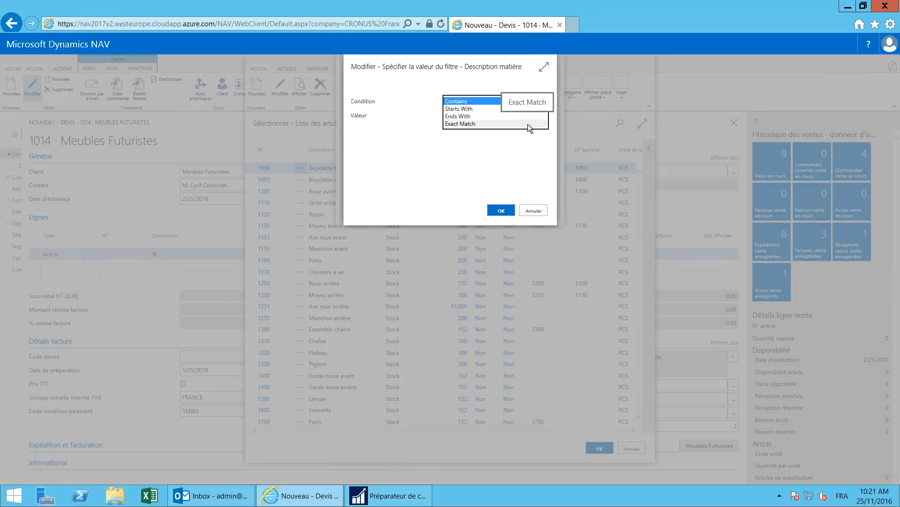
# Step: Set Description matière to contain 'Bois' and apply the combined filter, leaving no items
pyautogui.click(468, 101)
pyautogui.click(479, 114)
pyautogui.write('B')
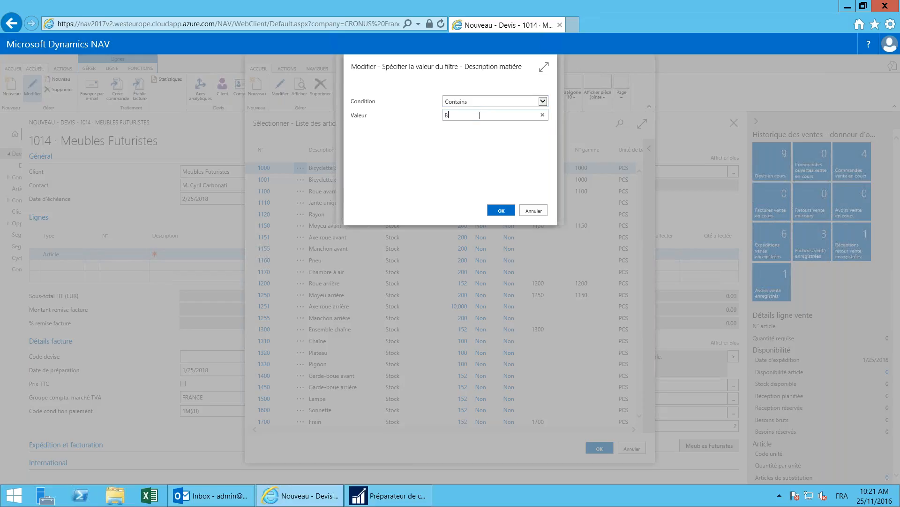
pyautogui.write('ois')
pyautogui.click(492, 101)
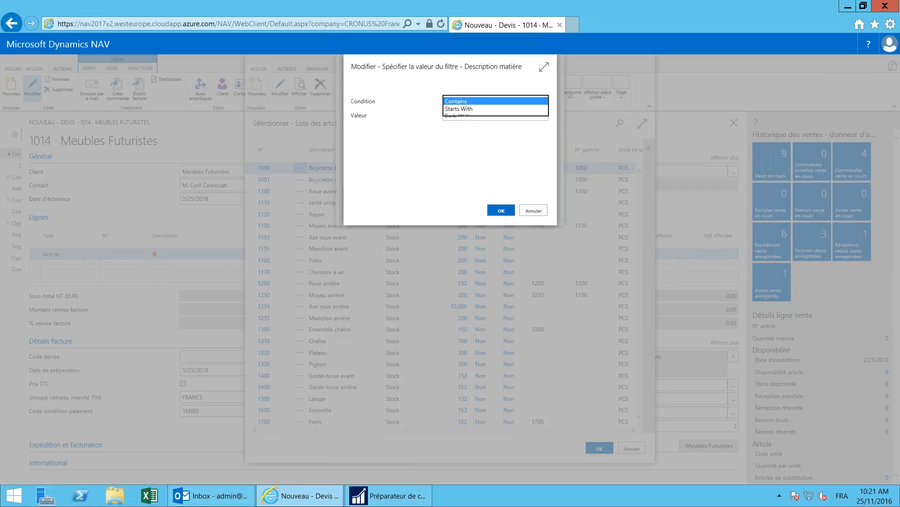
pyautogui.click(520, 168)
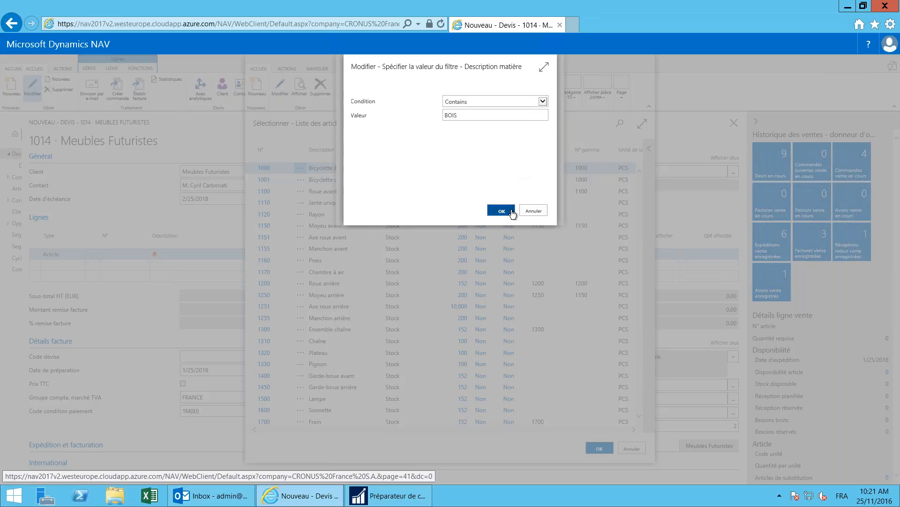
pyautogui.click(501, 210)
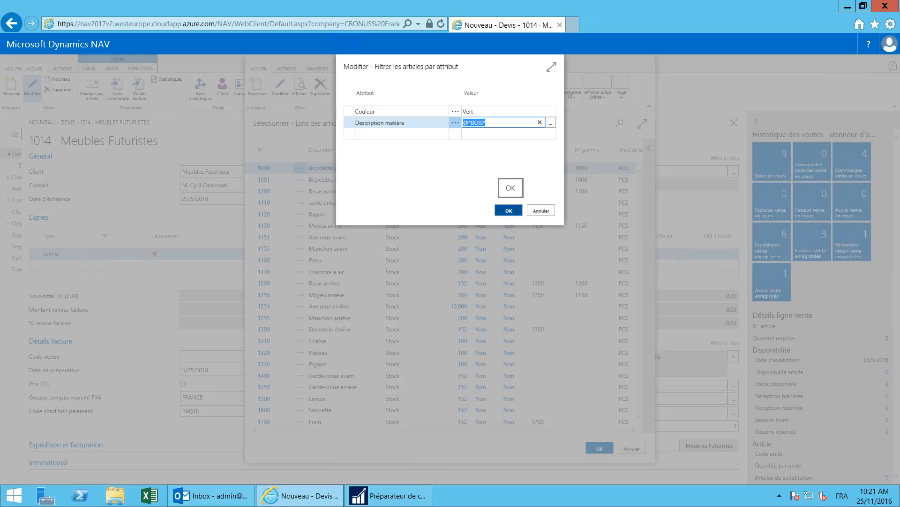
pyautogui.click(508, 210)
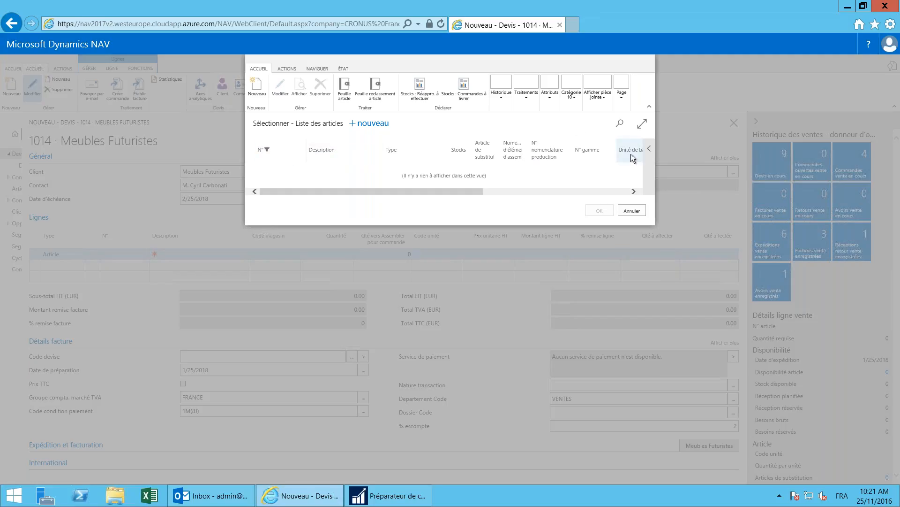
# Step: Show the item FactBox, maximise the list, and clear the attribute filter
pyautogui.click(649, 149)
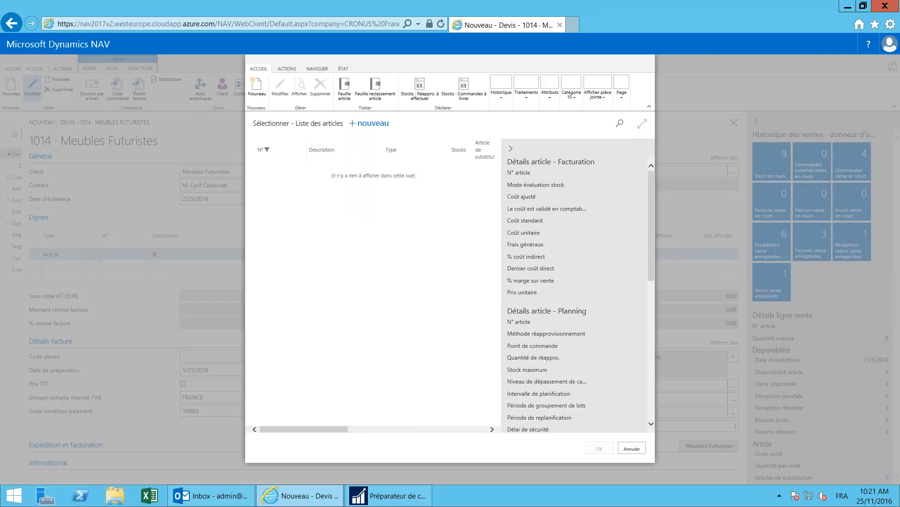
pyautogui.click(642, 123)
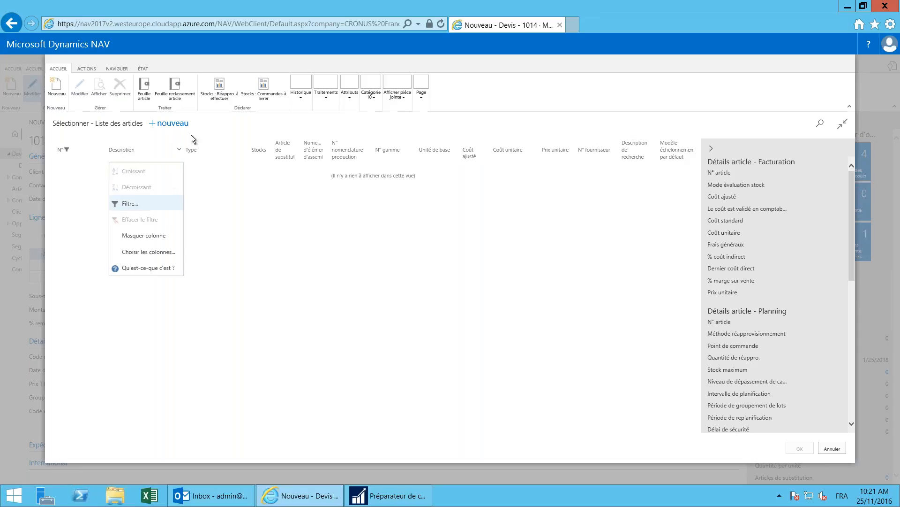
pyautogui.click(373, 96)
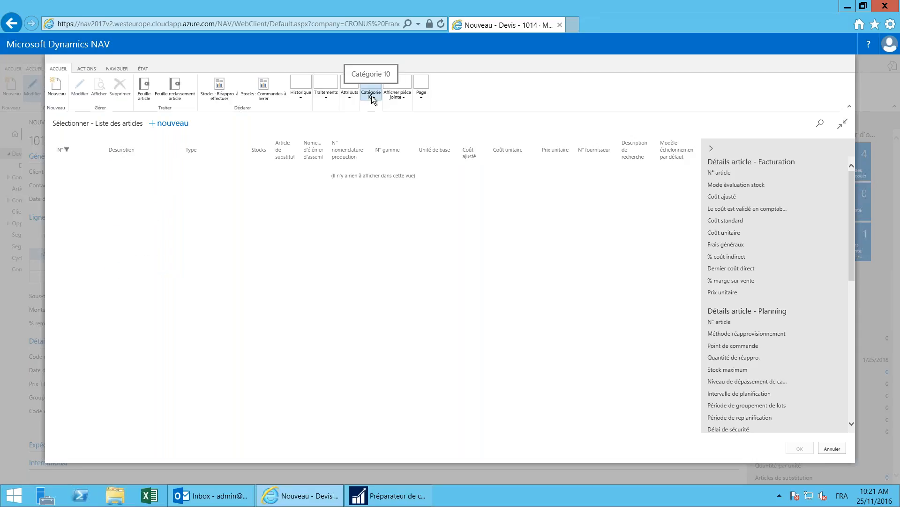
pyautogui.click(372, 96)
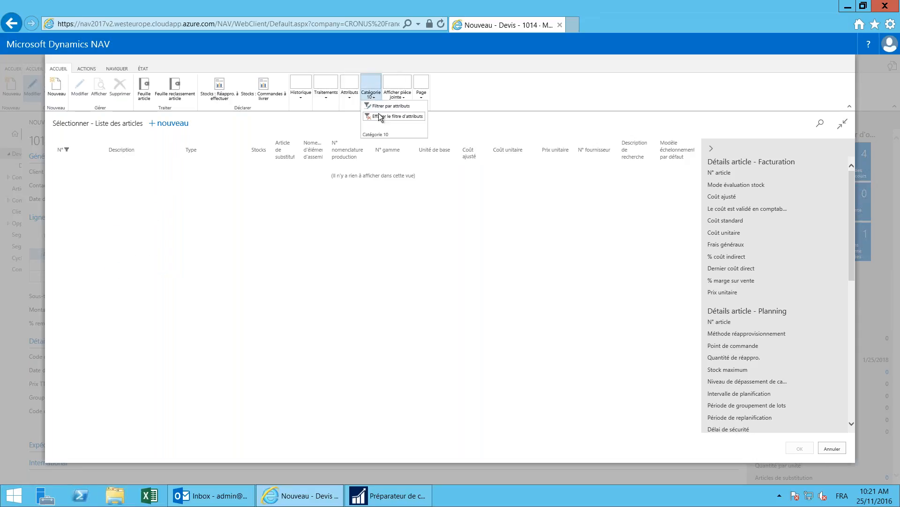
pyautogui.click(377, 116)
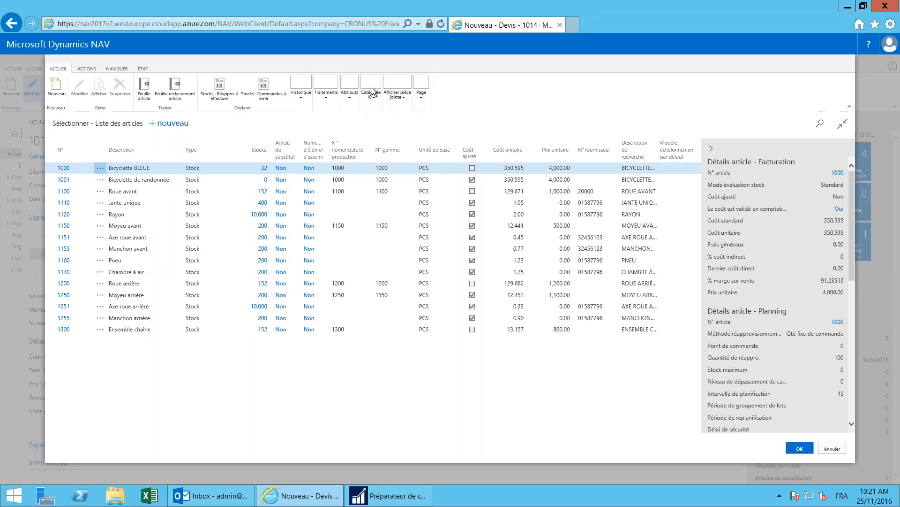
pyautogui.click(373, 92)
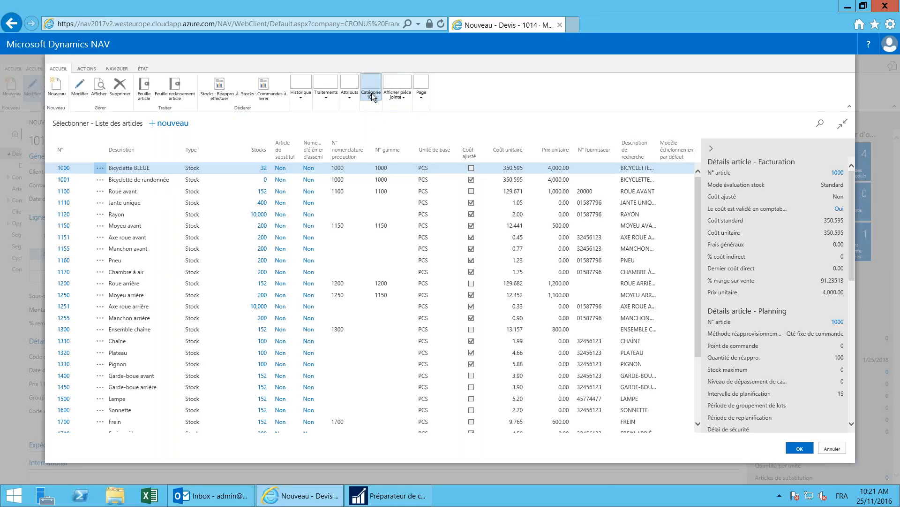
# Step: Filter items to Couleur Vert and pick 1960-S Chaise dactylo ROME, verte for the line
pyautogui.click(375, 117)
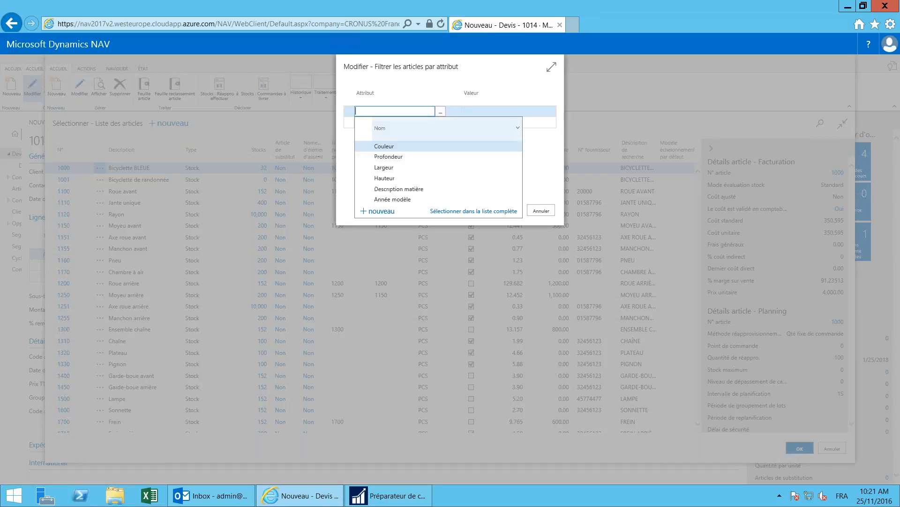
pyautogui.click(385, 148)
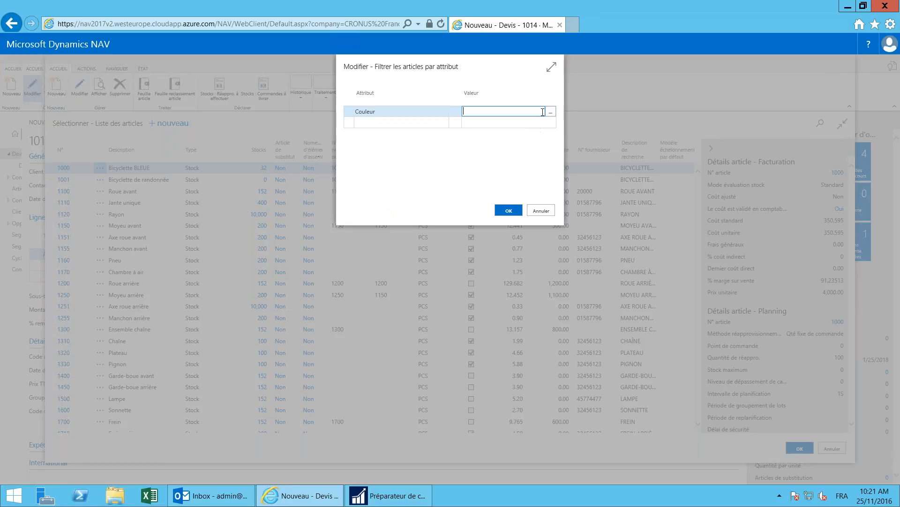
pyautogui.click(552, 114)
pyautogui.click(388, 144)
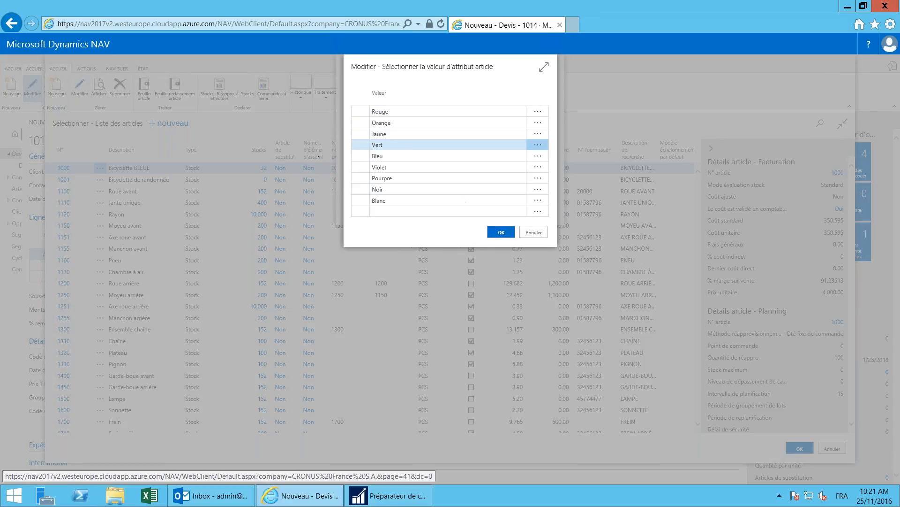
pyautogui.click(504, 231)
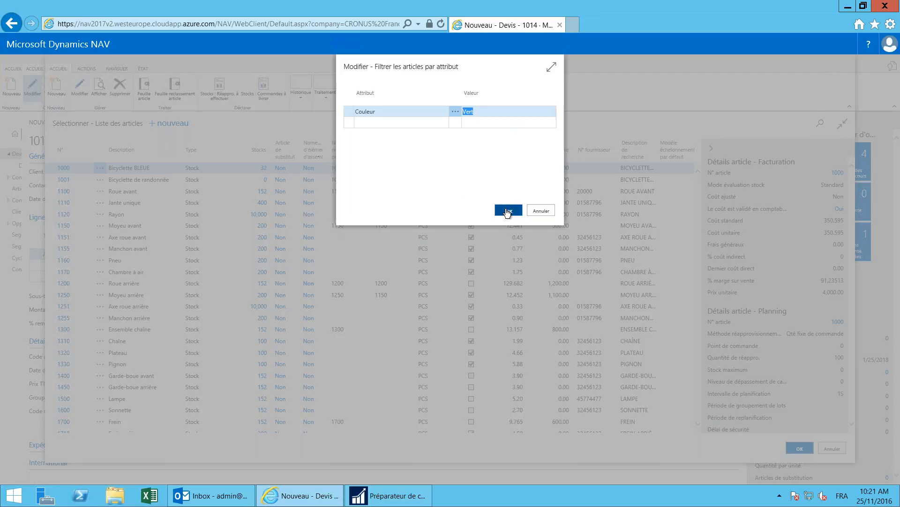
pyautogui.click(507, 212)
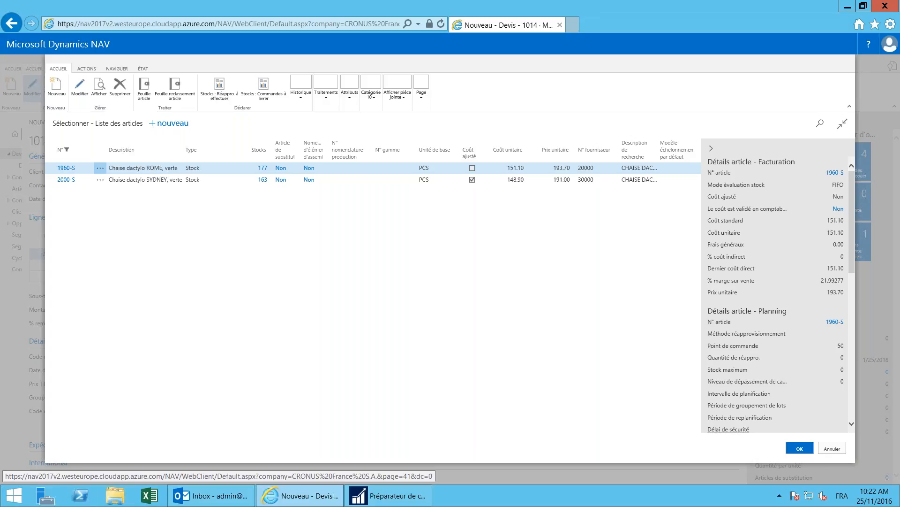
pyautogui.click(800, 448)
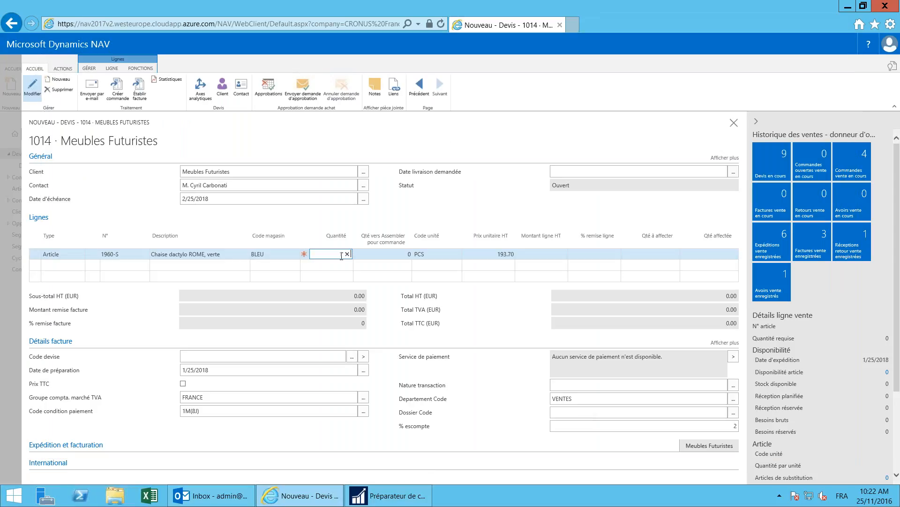
# Step: Give the Chaise dactylo ROME (1960-S) line of quote 1014 a quantity of 1
pyautogui.write('1')
pyautogui.press('Tab')
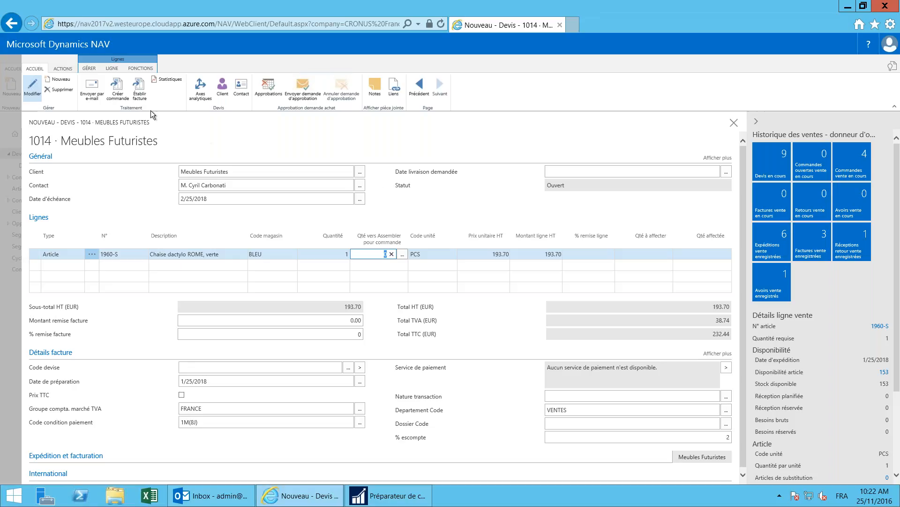
pyautogui.click(97, 99)
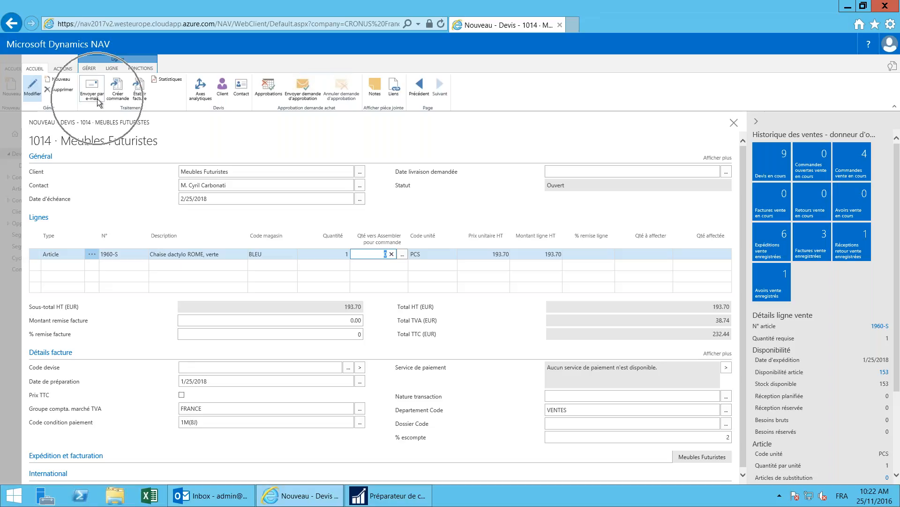
pyautogui.click(288, 99)
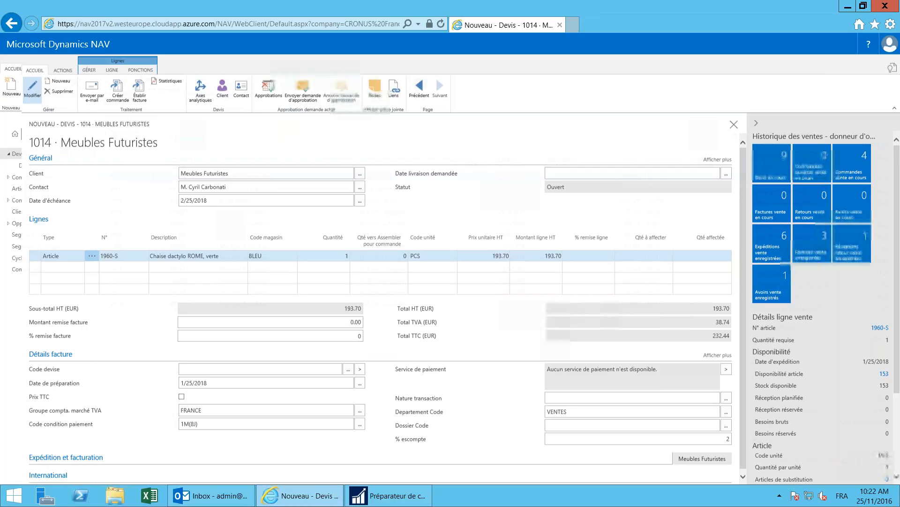
# Step: Close quote 1014 and switch to the sales order processor Windows client
pyautogui.press('Escape')
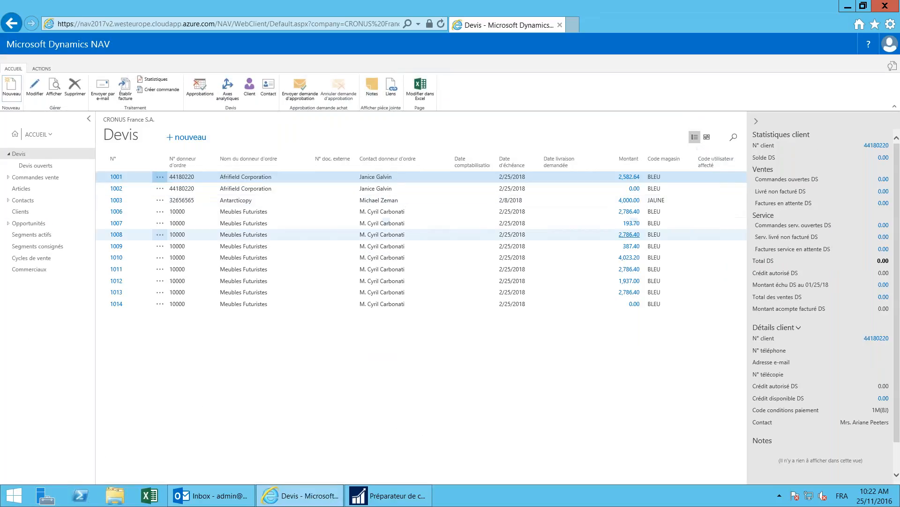
pyautogui.moveTo(389, 496)
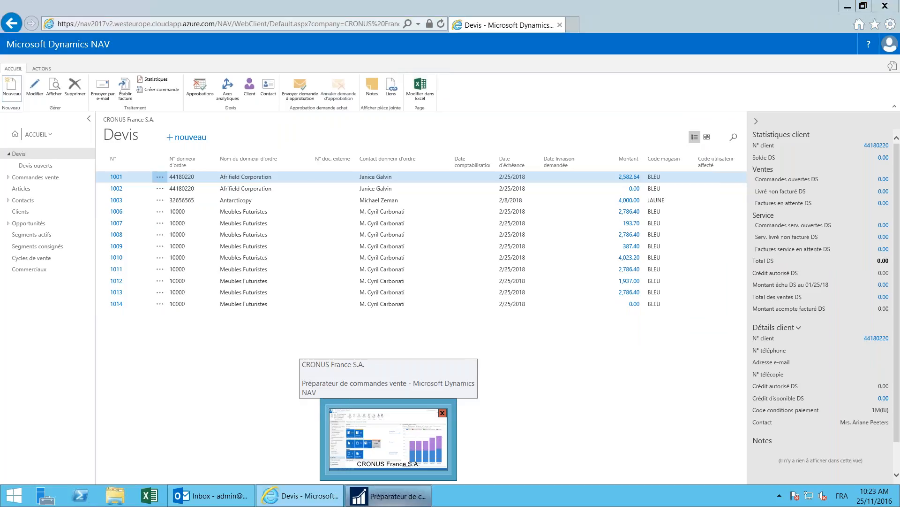
pyautogui.click(388, 495)
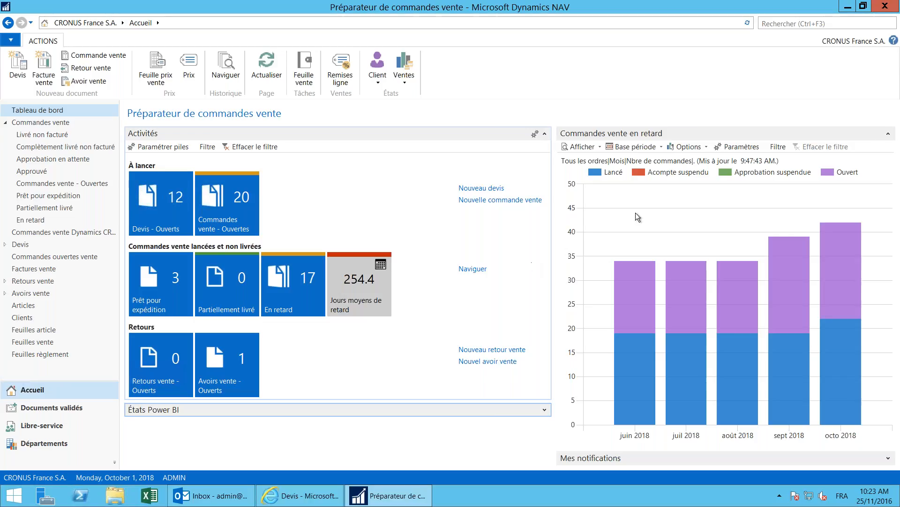
# Step: Search the pages for 'ASSI' in the Rechercher box, correcting the mistyped 'ASSS'
pyautogui.click(769, 24)
pyautogui.write('ASSS')
pyautogui.press('BackSpace')
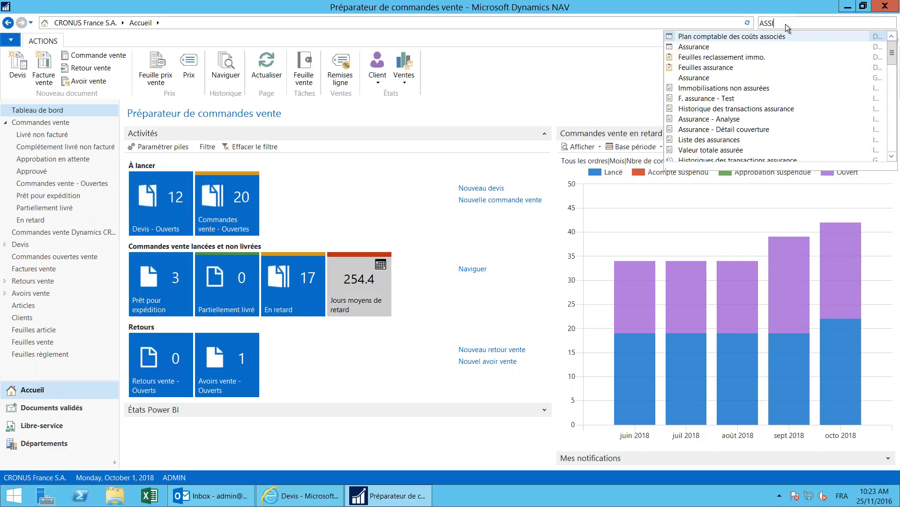
# Step: Complete the search as 'ASSIST' and open Configuration assistée from the results
pyautogui.write('ST')
pyautogui.click(733, 48)
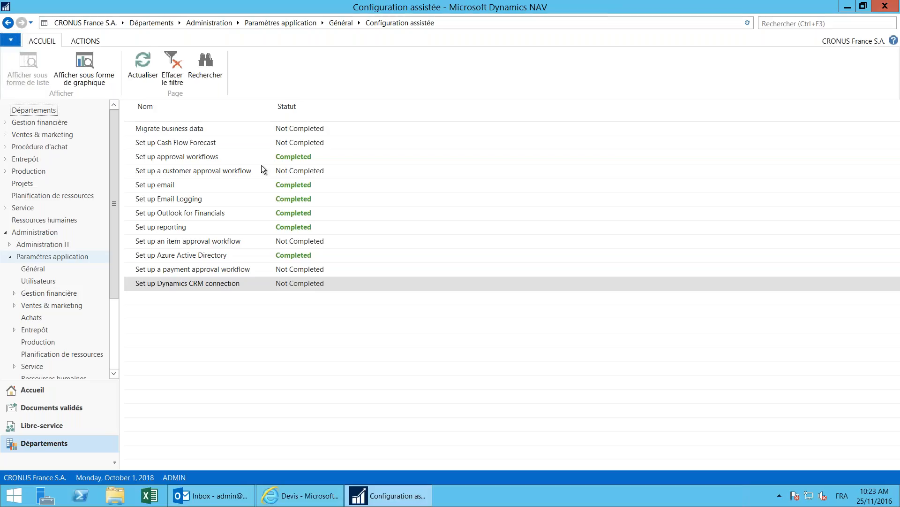
# Step: Select setup tasks in the list, then relaunch the completed Set up approval workflows task
pyautogui.click(220, 133)
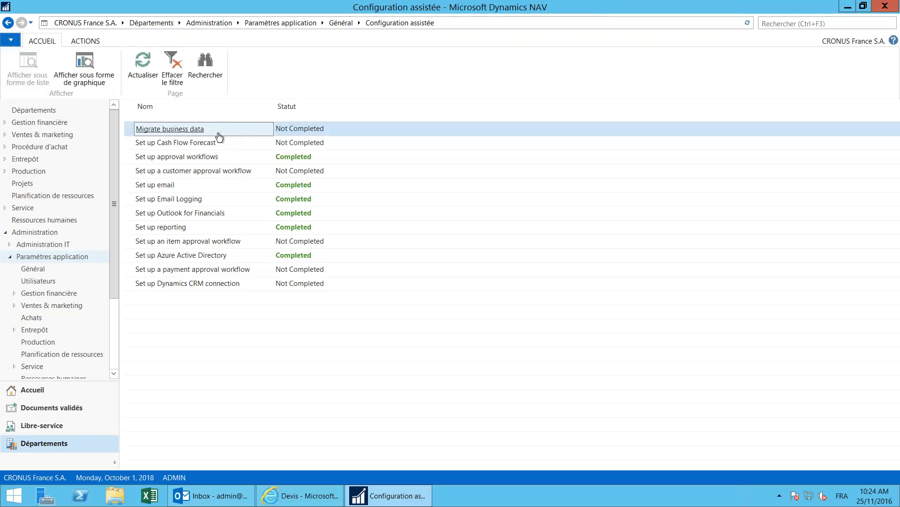
pyautogui.click(218, 133)
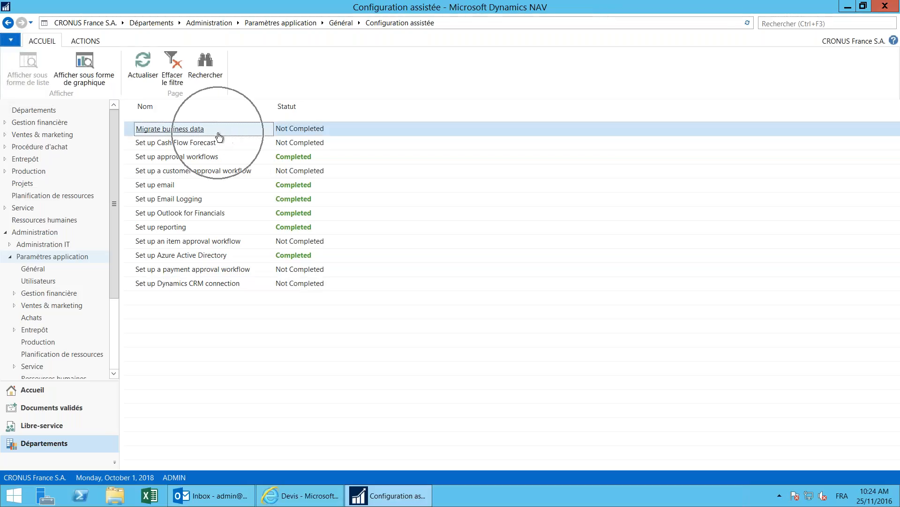
pyautogui.press('ctrl')
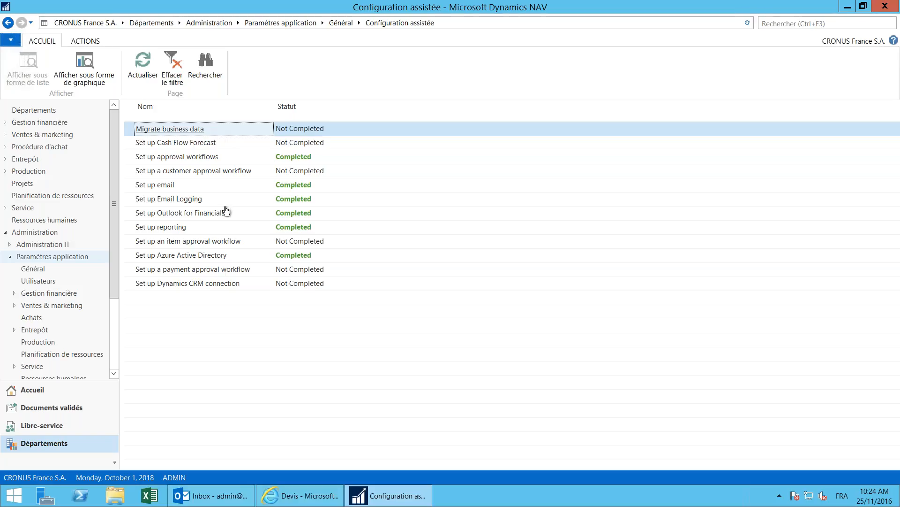
pyautogui.click(212, 288)
pyautogui.click(224, 287)
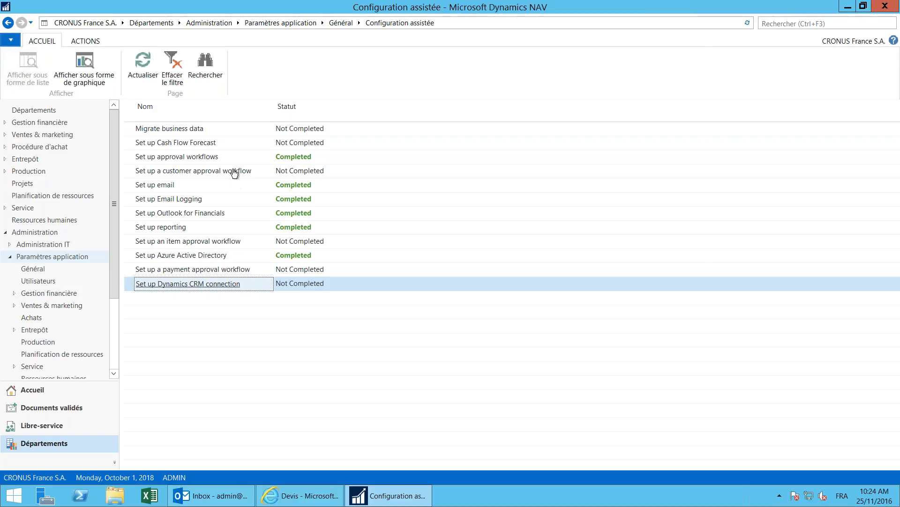
pyautogui.click(214, 158)
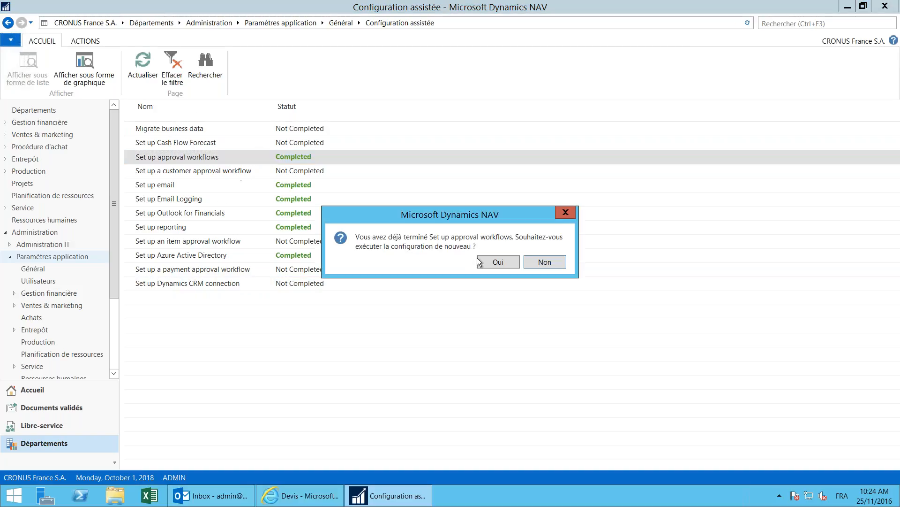
# Step: Confirm the rerun, choose purchase invoice approval, and clear 'Utiliser la configuration existante'
pyautogui.click(479, 260)
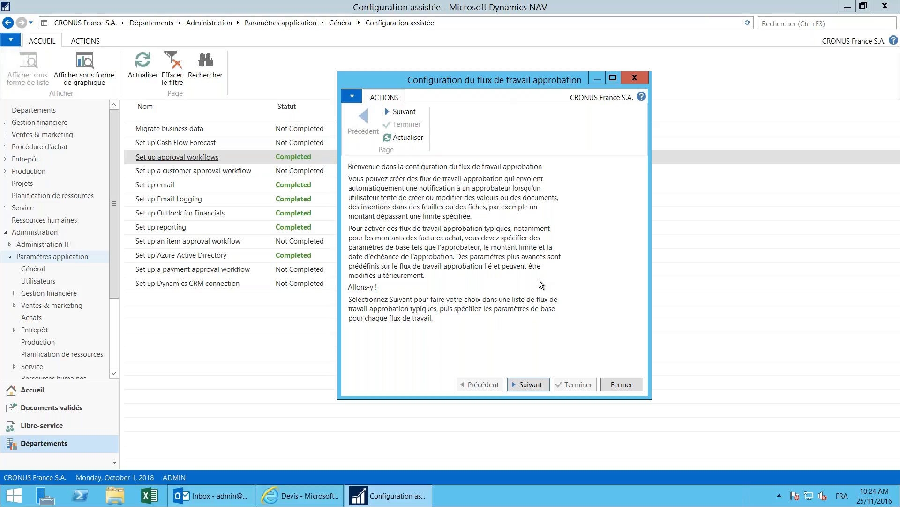
pyautogui.click(535, 383)
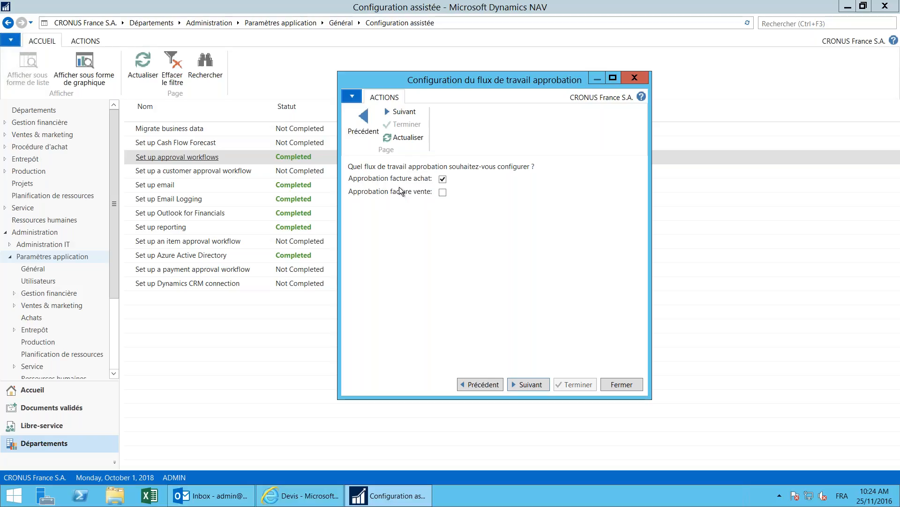
pyautogui.press('ctrl')
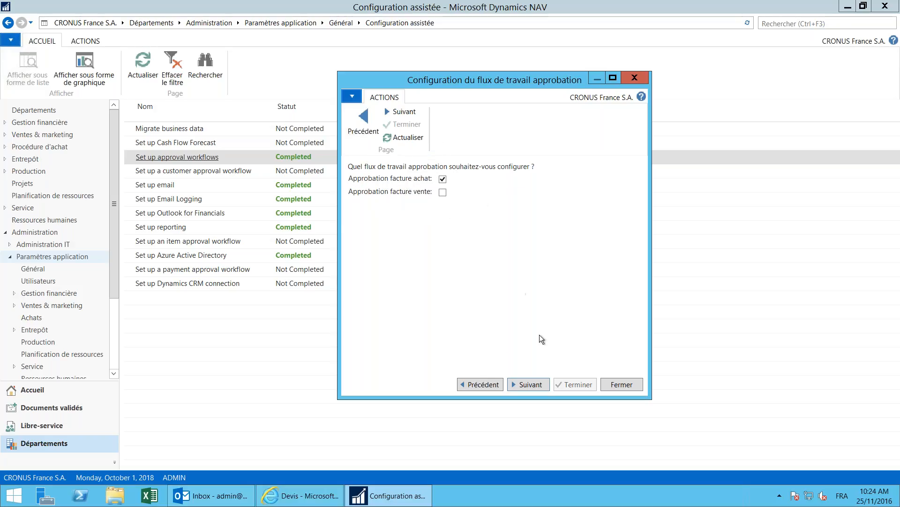
pyautogui.click(526, 378)
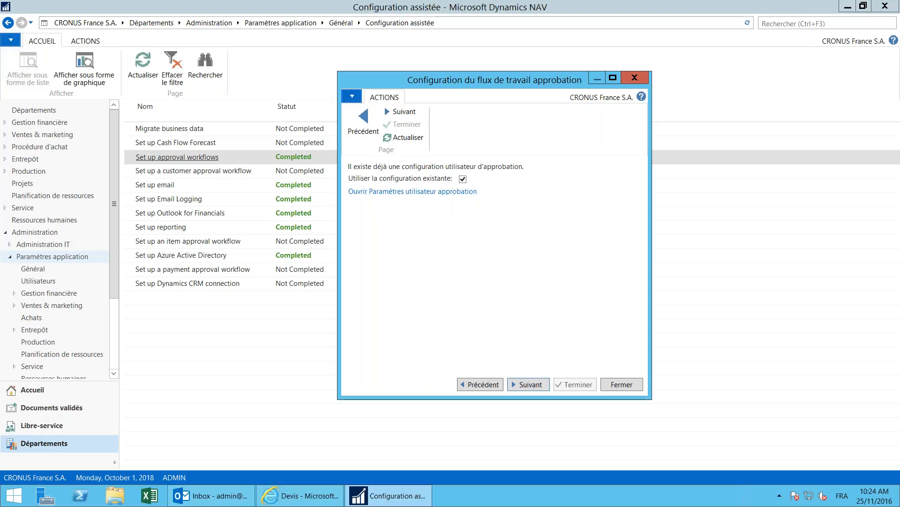
pyautogui.click(463, 179)
pyautogui.click(425, 193)
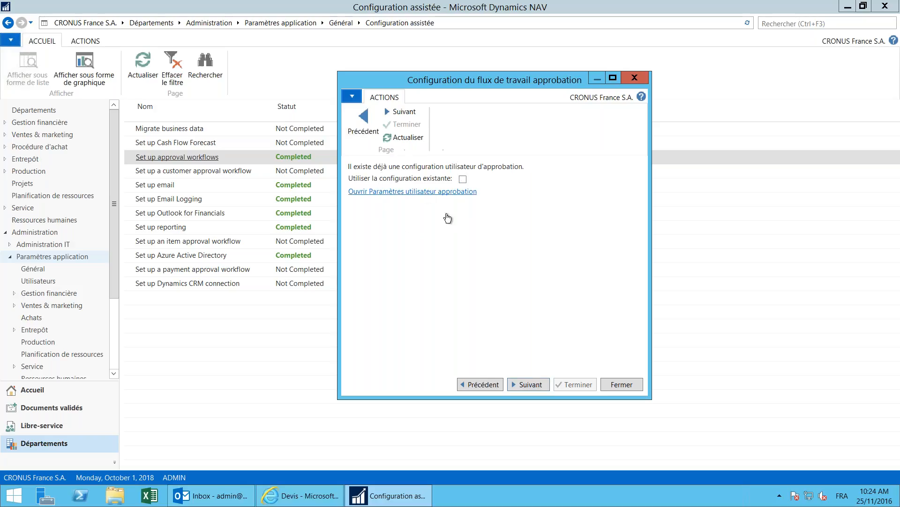
pyautogui.click(536, 386)
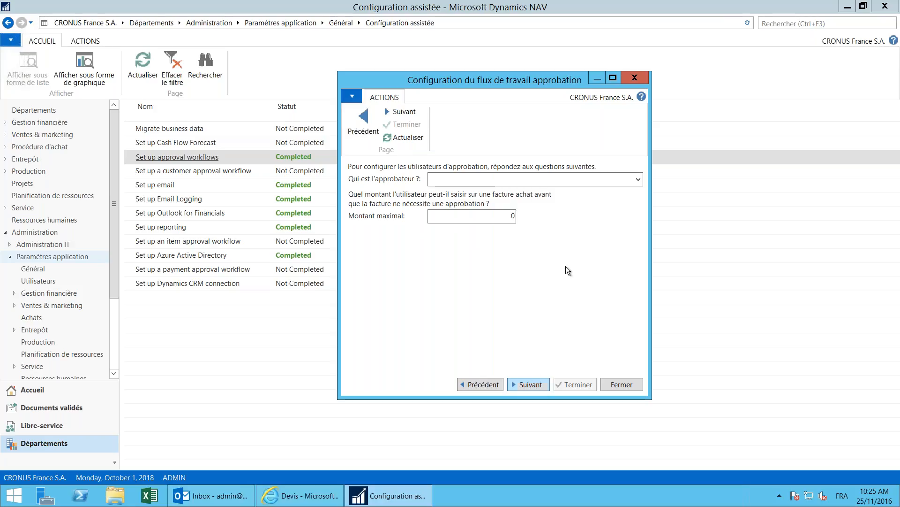
# Step: Choose FIN as approver and set Montant maximal to 1000, then continue the wizard
pyautogui.click(639, 179)
pyautogui.click(638, 178)
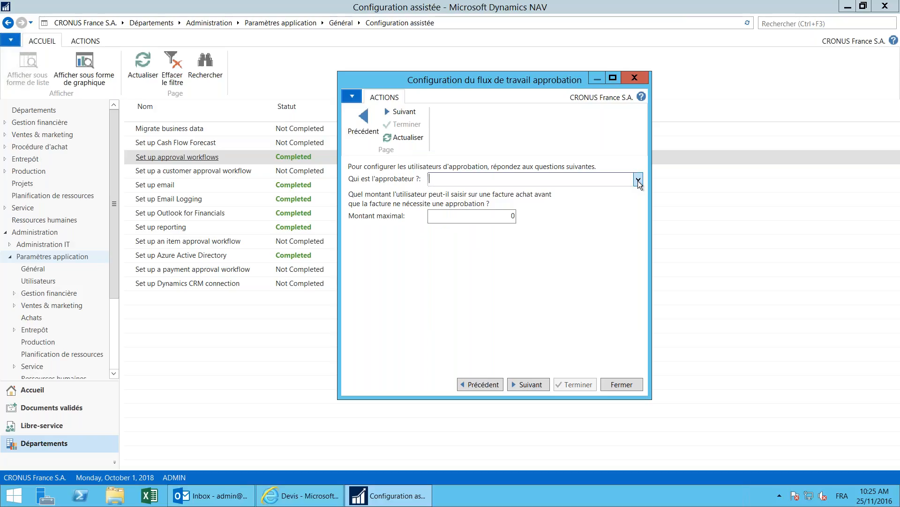
pyautogui.click(638, 180)
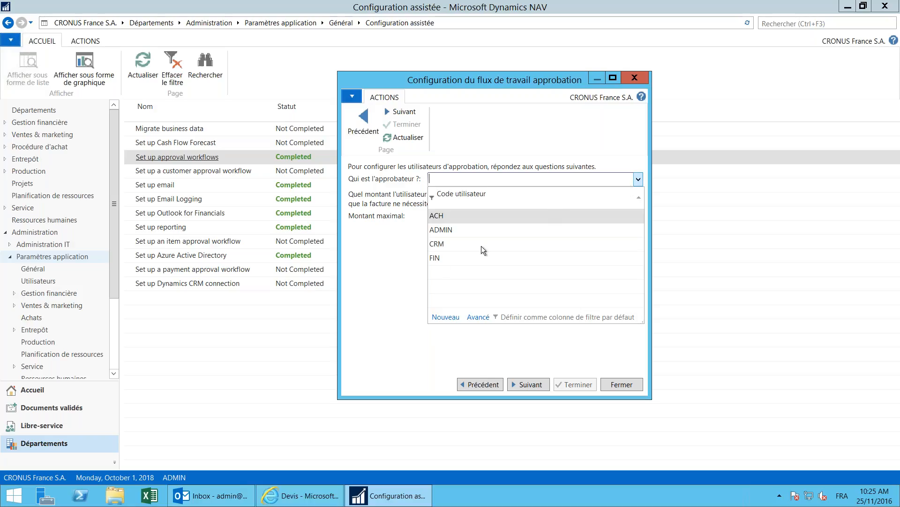
pyautogui.click(439, 259)
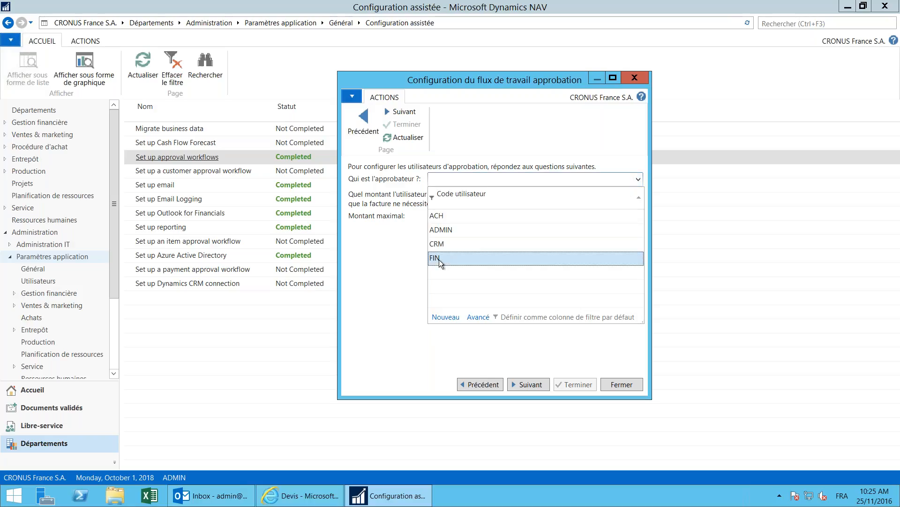
pyautogui.click(439, 259)
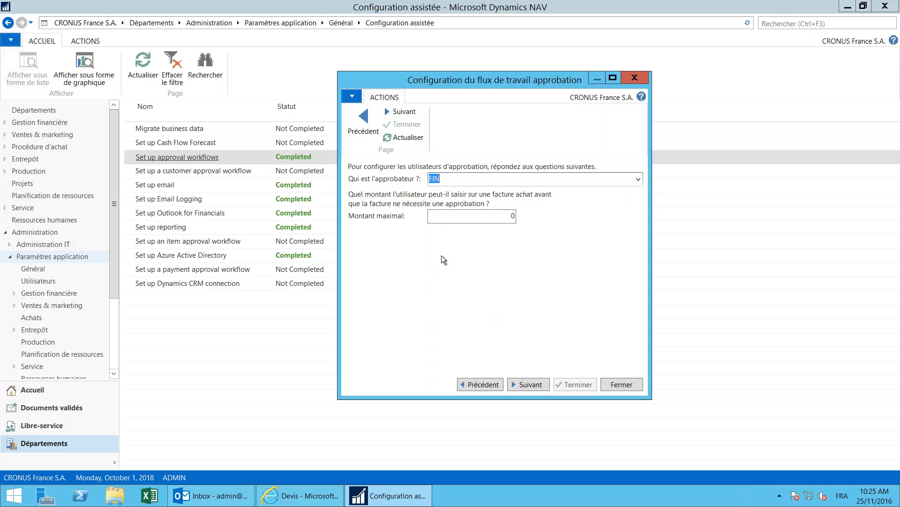
pyautogui.click(478, 216)
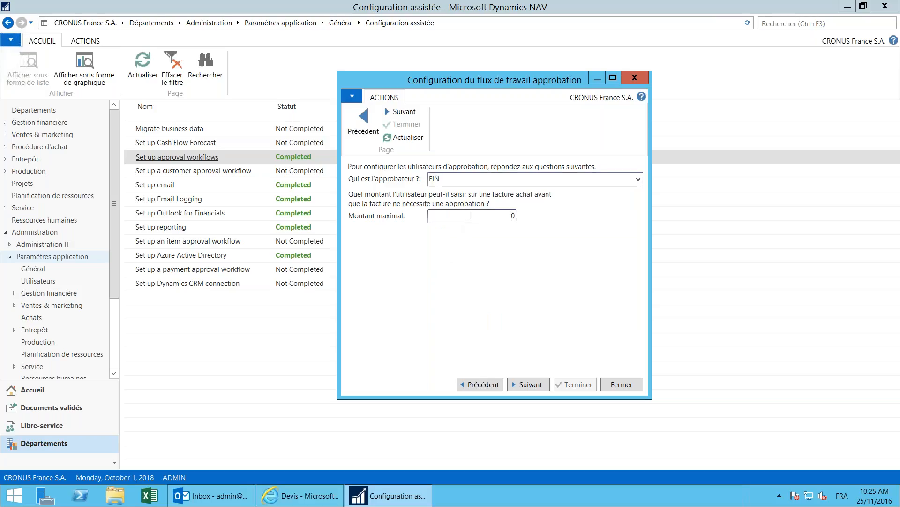
pyautogui.moveTo(480, 215); pyautogui.dragTo(517, 215)
pyautogui.write('1000')
pyautogui.click(534, 384)
# Step: Close the approval wizard with Fermer and return to the Accueil role centre
pyautogui.click(621, 382)
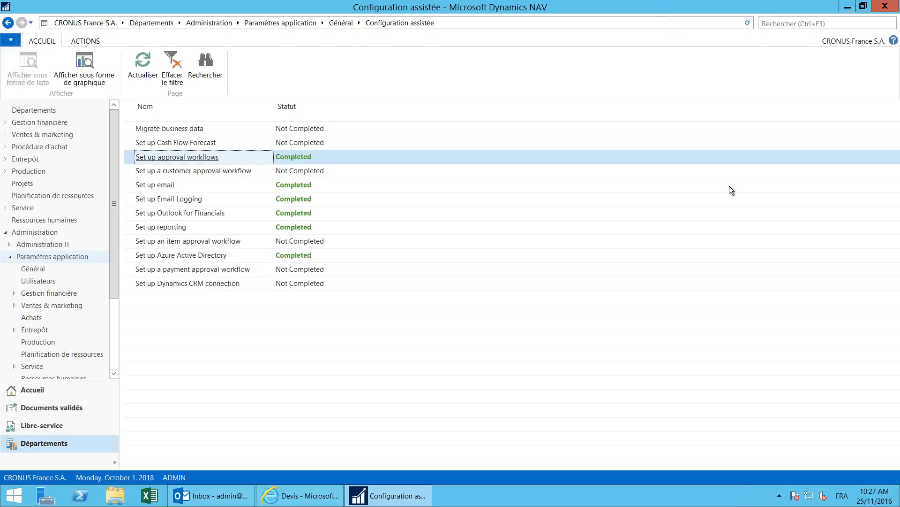
pyautogui.click(34, 390)
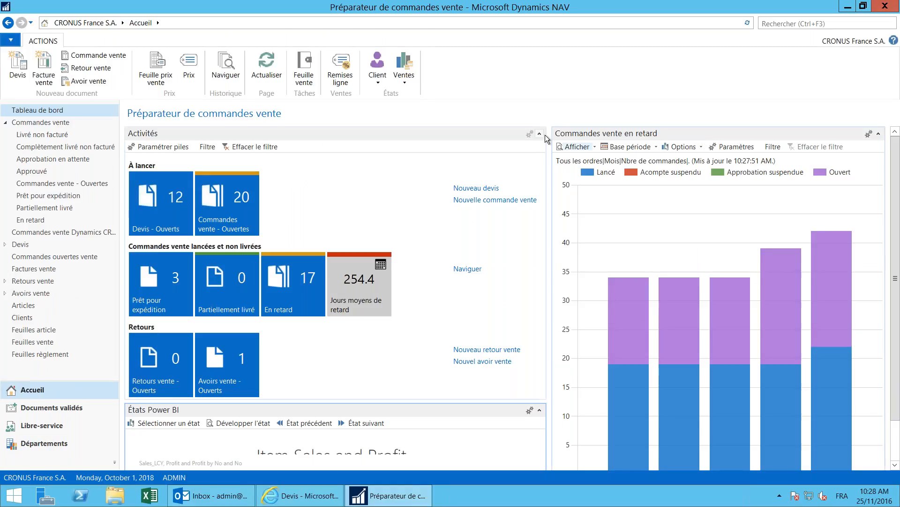
# Step: Collapse the Activités part so the Power BI Item Sales and Profit report expands
pyautogui.click(540, 133)
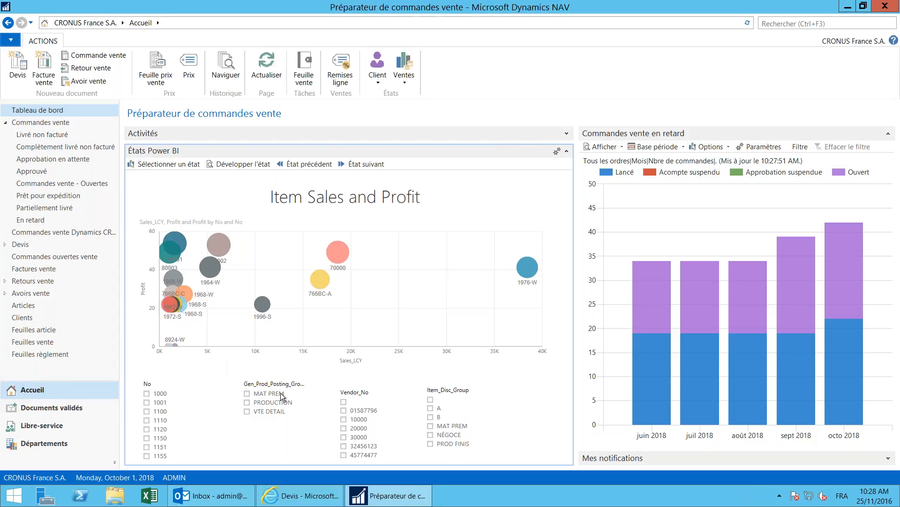
# Step: Check PROD FINIS in the report's Item_Disc_Group slicer
pyautogui.click(429, 444)
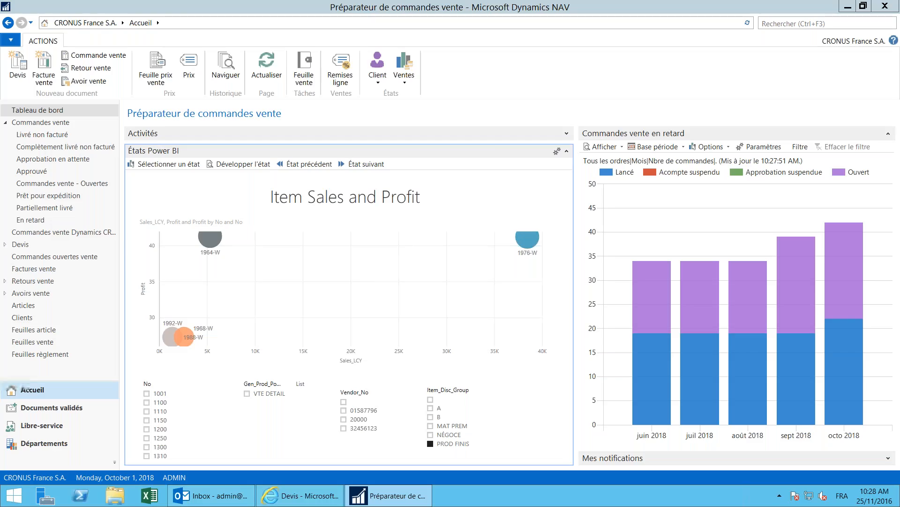
# Step: Open the Power BI report in its own window and browse TopCustomerOverview, ItemSalesByCustomer and SalesOpportunities pages
pyautogui.click(248, 164)
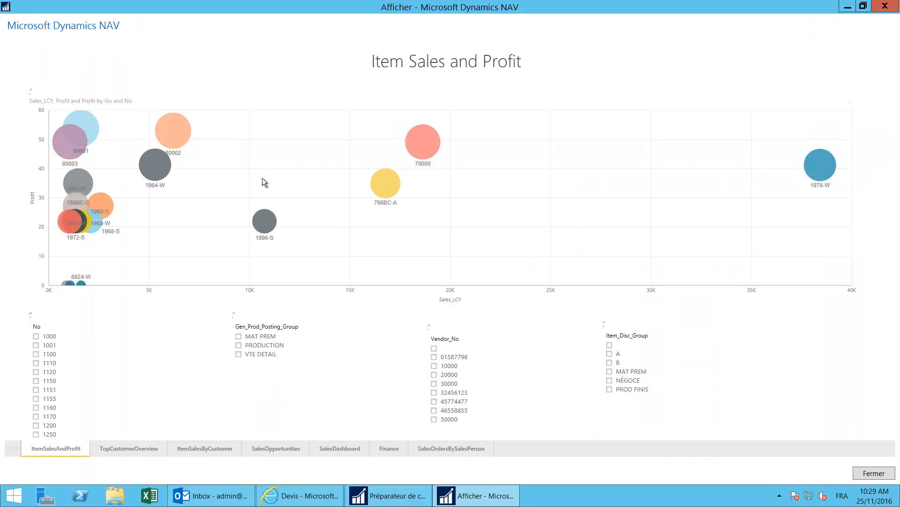
pyautogui.click(134, 448)
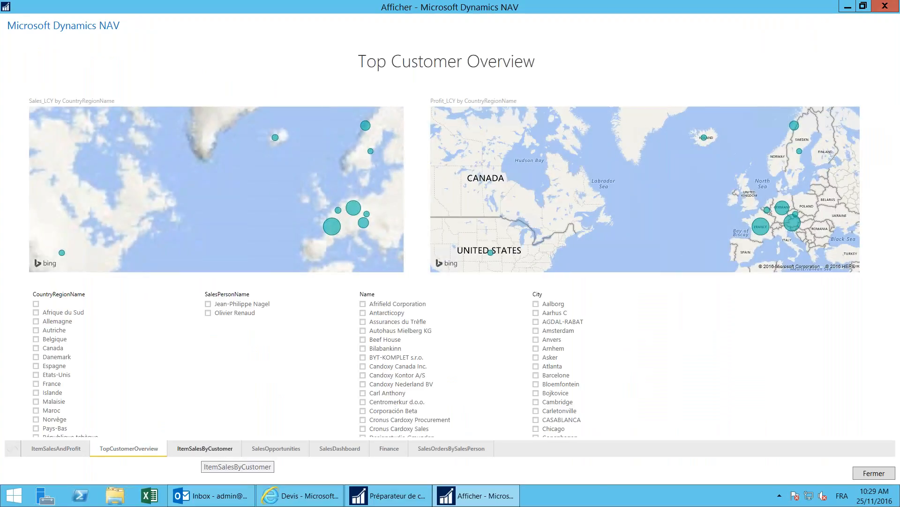
pyautogui.click(217, 450)
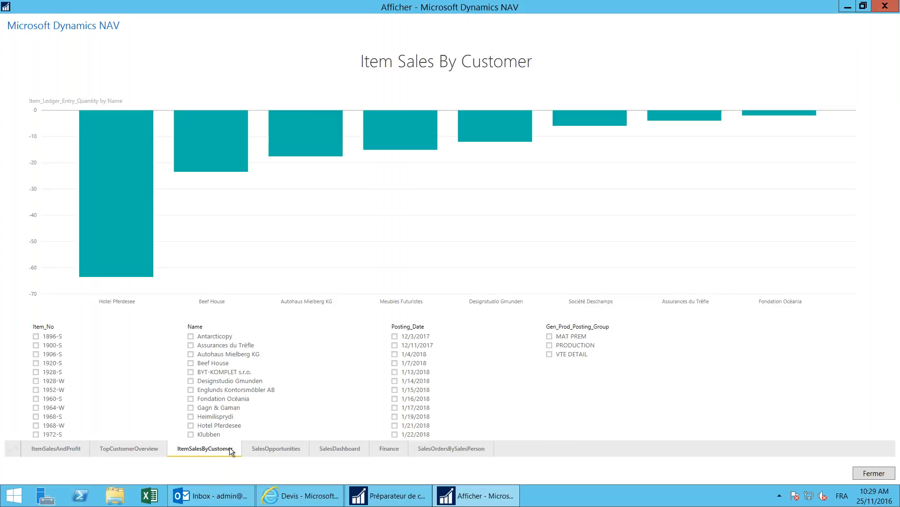
pyautogui.click(277, 447)
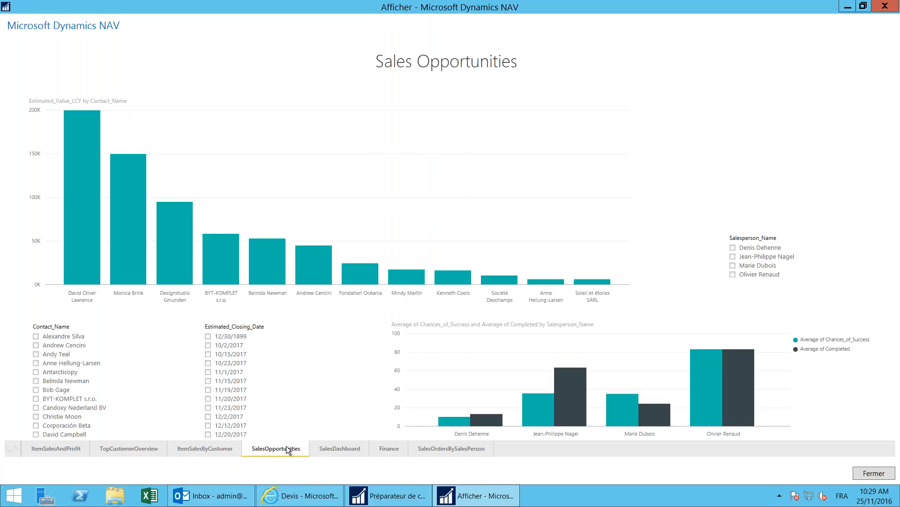
# Step: Filter the SalesDashboard page to the FRANCE posting group, then close the report window
pyautogui.click(352, 449)
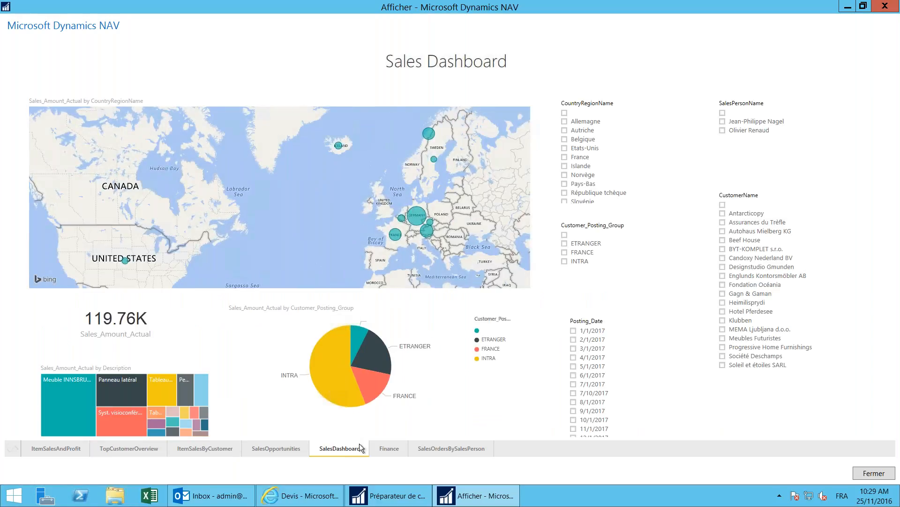
pyautogui.click(565, 253)
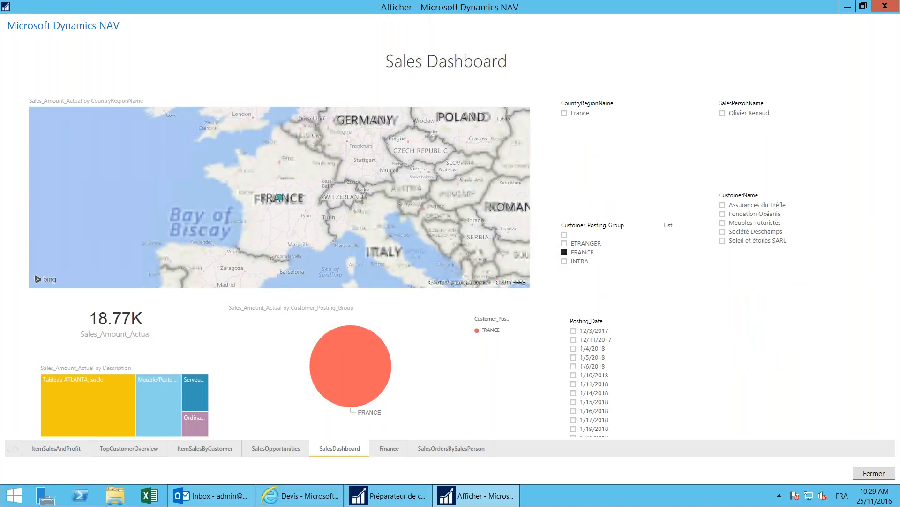
pyautogui.click(884, 8)
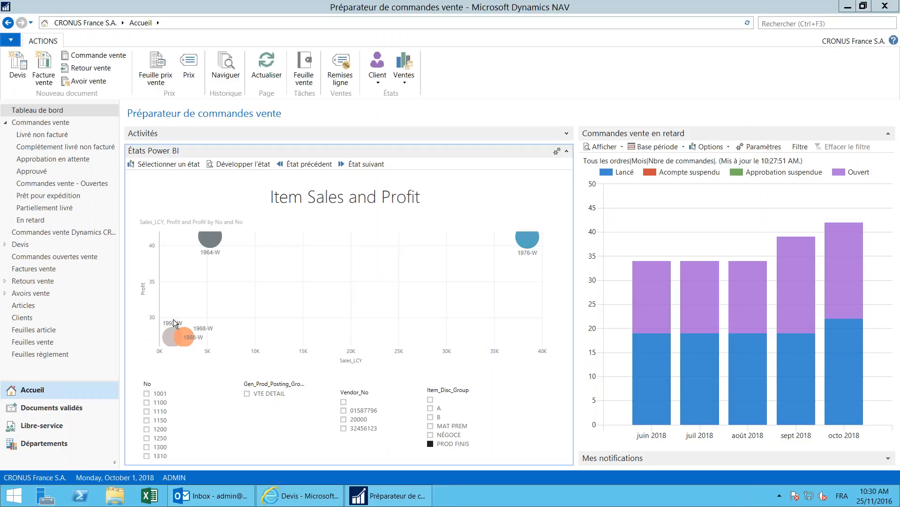
# Step: Open the Articles list and read the Prévision chart's stock forecast, falling from about 133 to 70
pyautogui.click(23, 306)
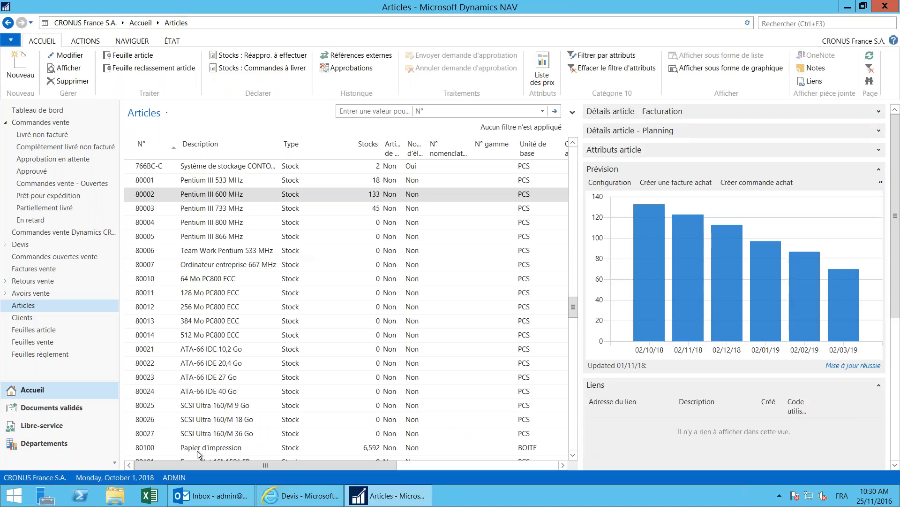
pyautogui.moveTo(659, 242)
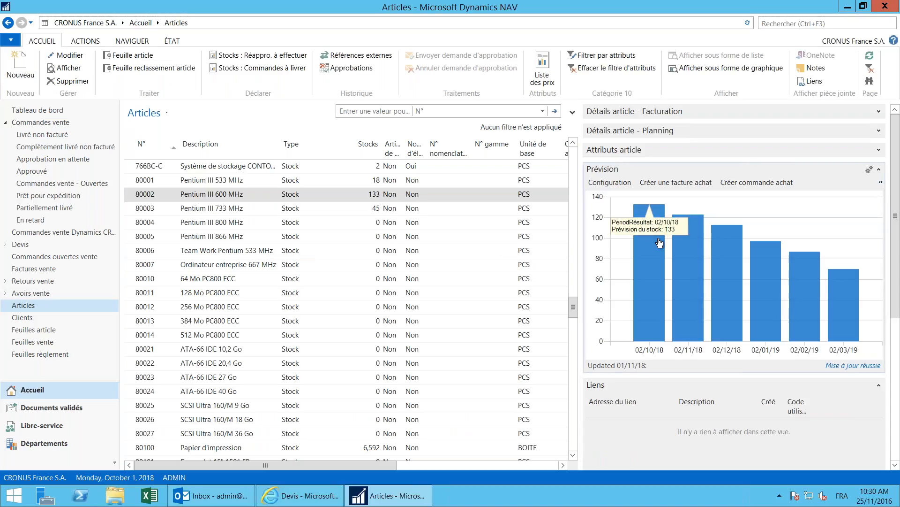
pyautogui.moveTo(726, 279)
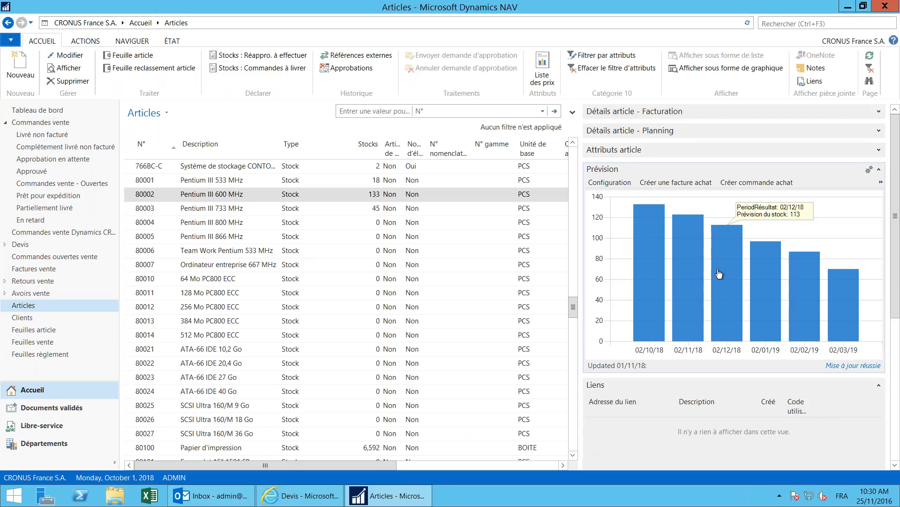
pyautogui.moveTo(693, 267)
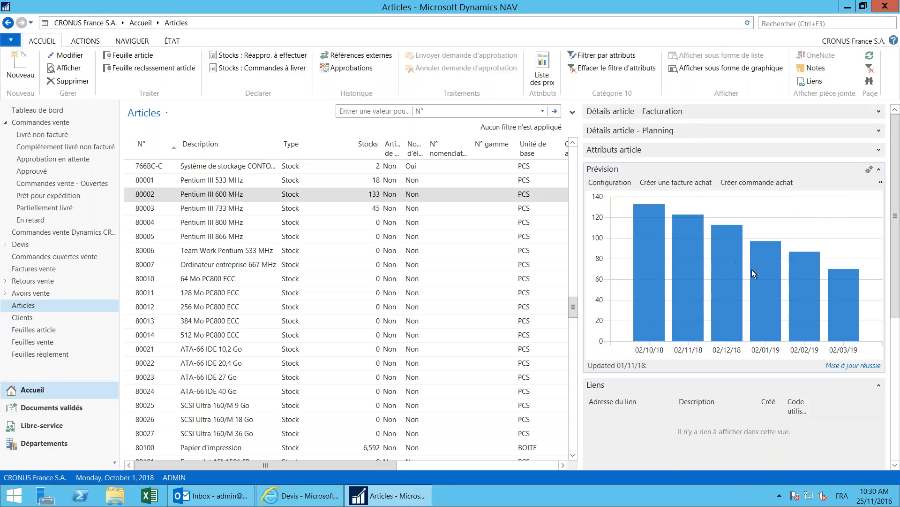
# Step: Show item 80002's sales forecast in the Prévision chart, read its monthly values, and create a purchase order
pyautogui.moveTo(766, 276)
pyautogui.click(869, 169)
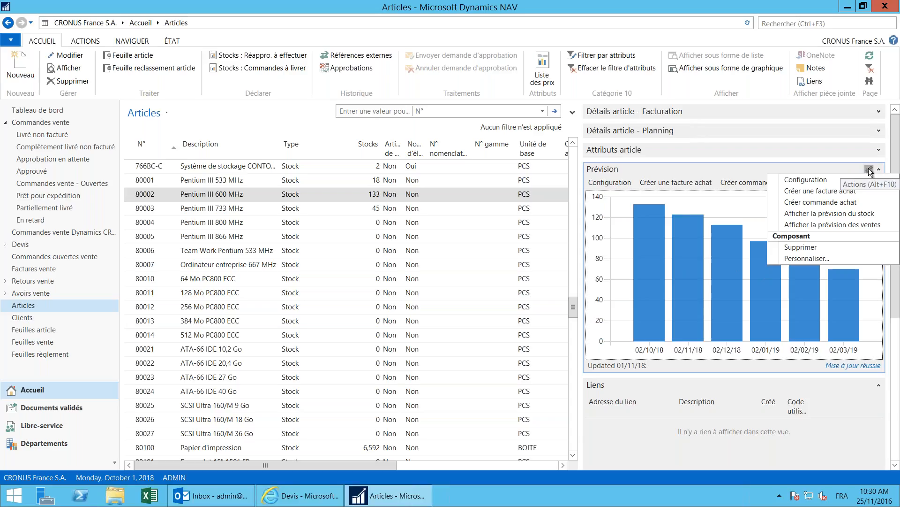
pyautogui.click(842, 225)
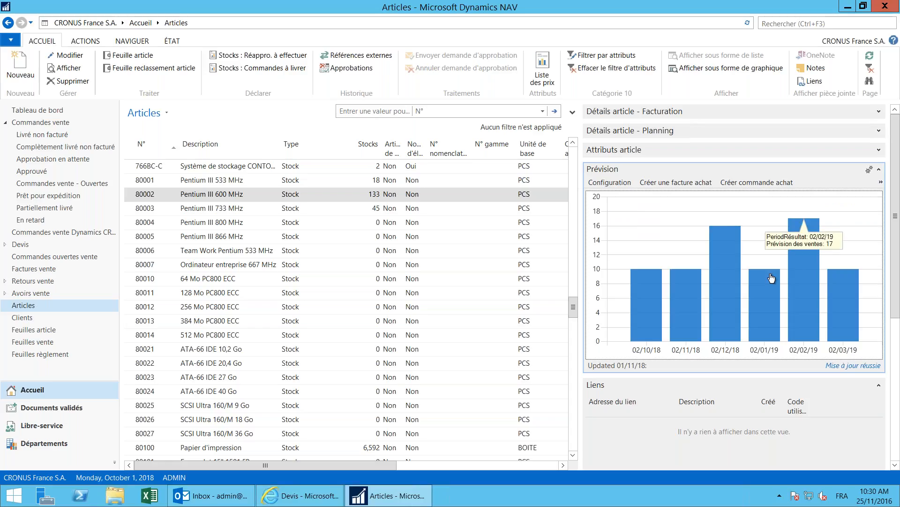
pyautogui.moveTo(728, 306)
pyautogui.moveTo(772, 325)
pyautogui.moveTo(842, 321)
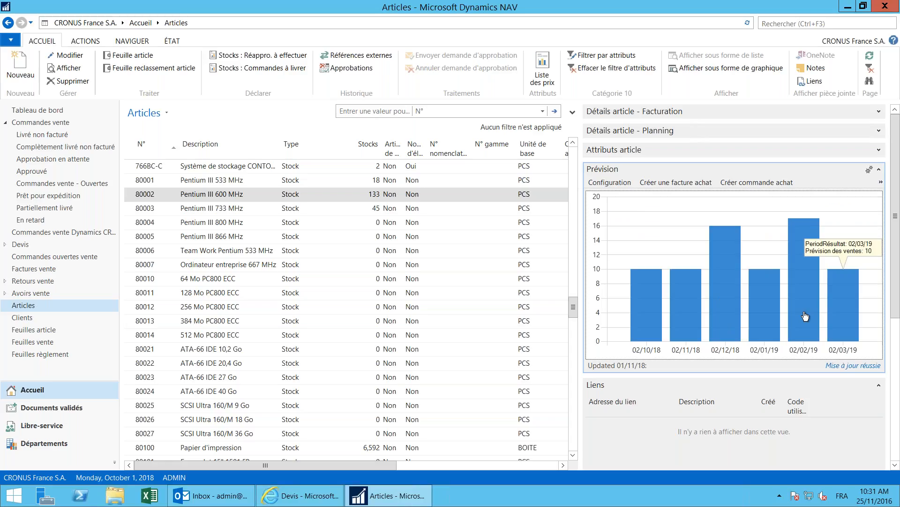
pyautogui.moveTo(761, 310)
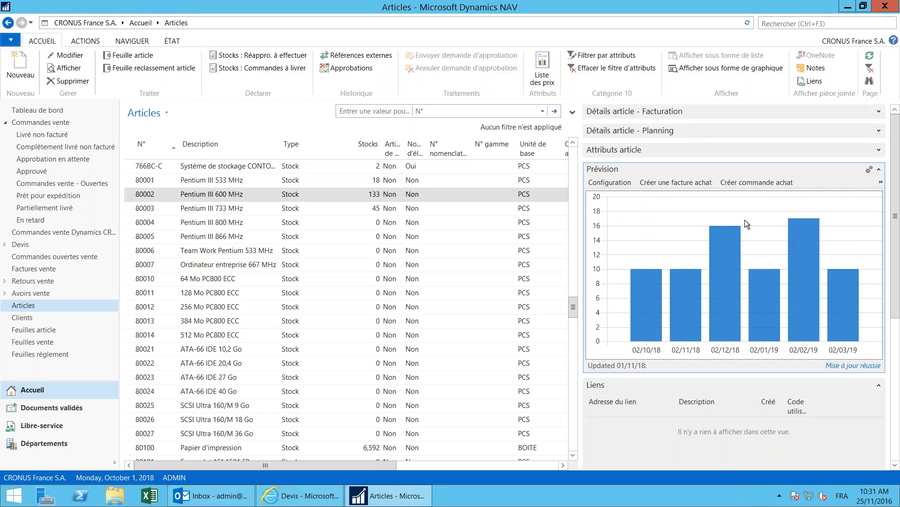
pyautogui.click(750, 182)
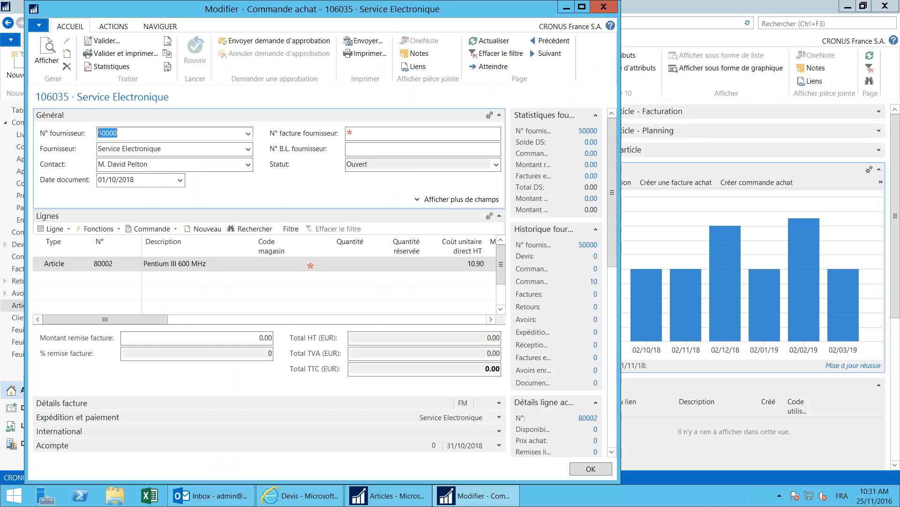
# Step: Close purchase order 106035 unposted, confirming Oui, to return to the Articles list
pyautogui.moveTo(586, 7)
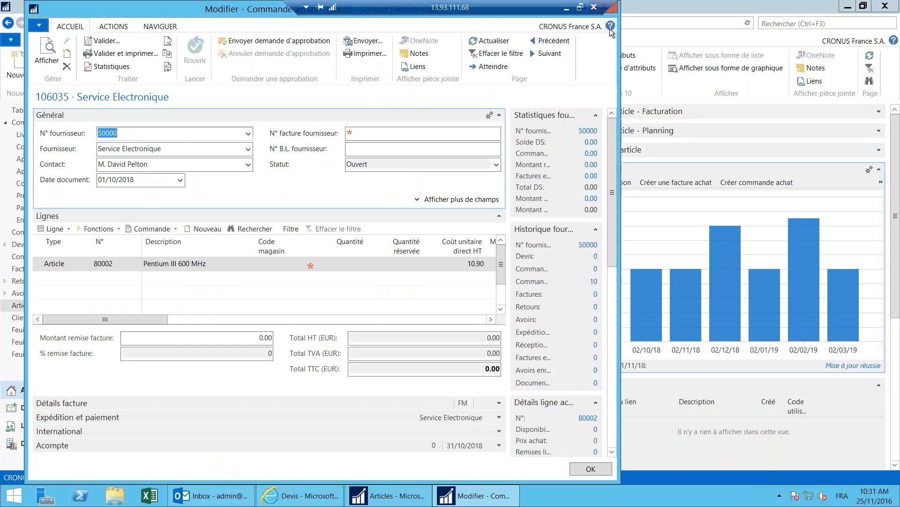
pyautogui.moveTo(260, 13); pyautogui.dragTo(291, 33)
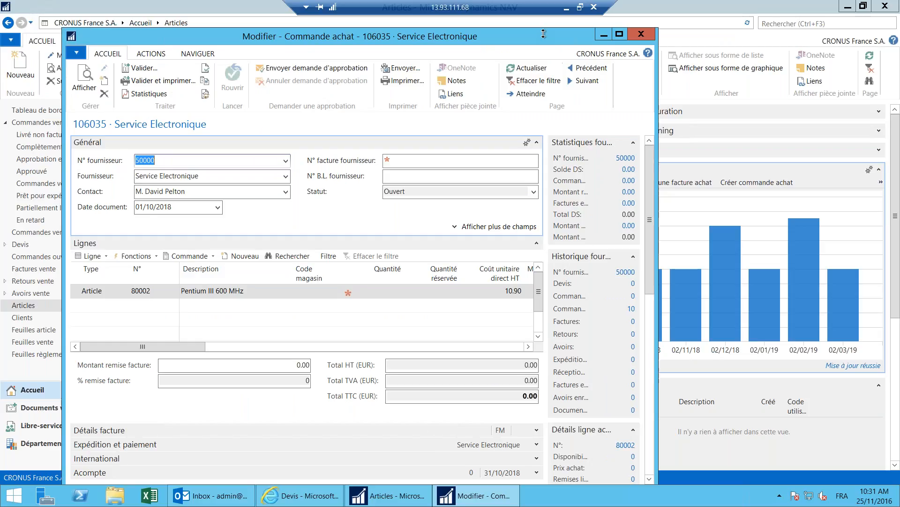
pyautogui.click(638, 34)
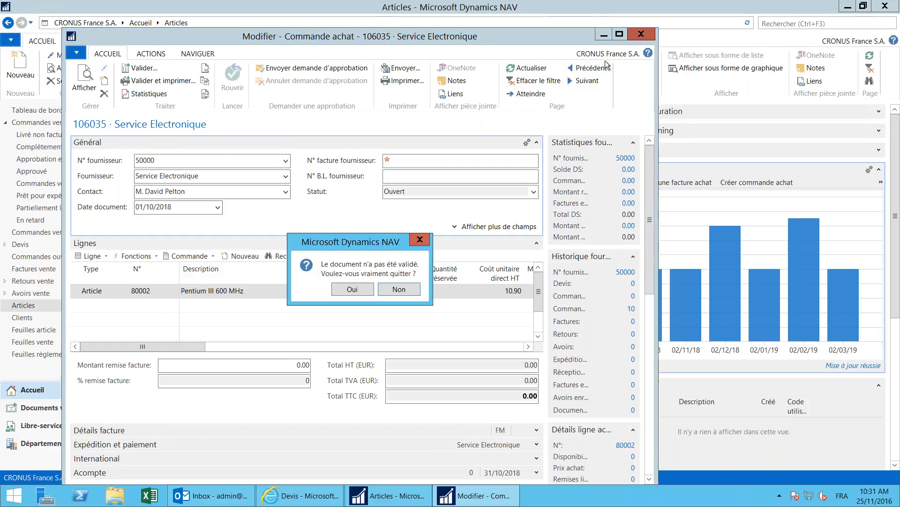
pyautogui.click(352, 289)
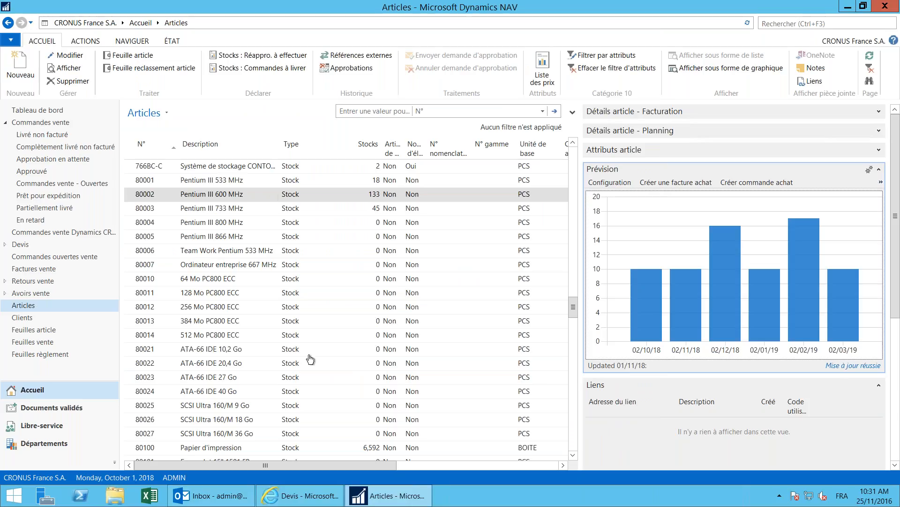
# Step: In the web client, send the Articles list to Excel with Modifier dans Excel and open Item Card.xlsx
pyautogui.click(308, 497)
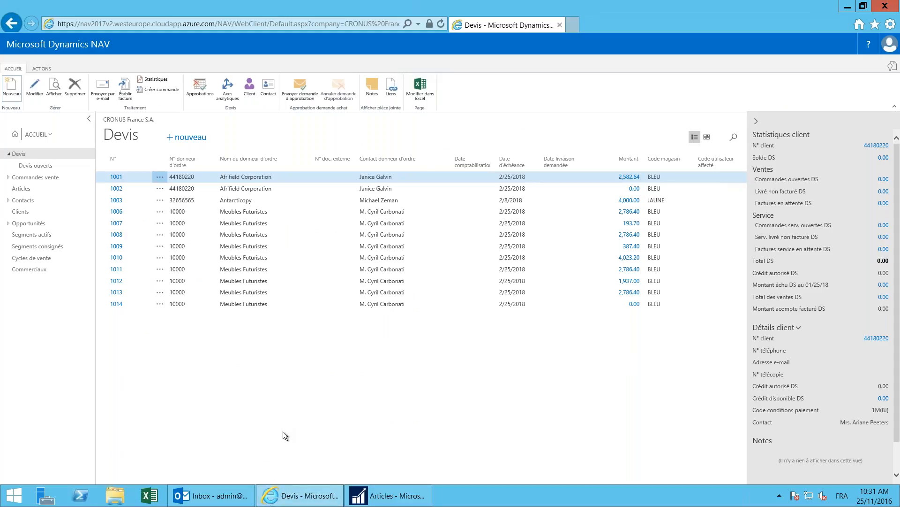
pyautogui.click(21, 188)
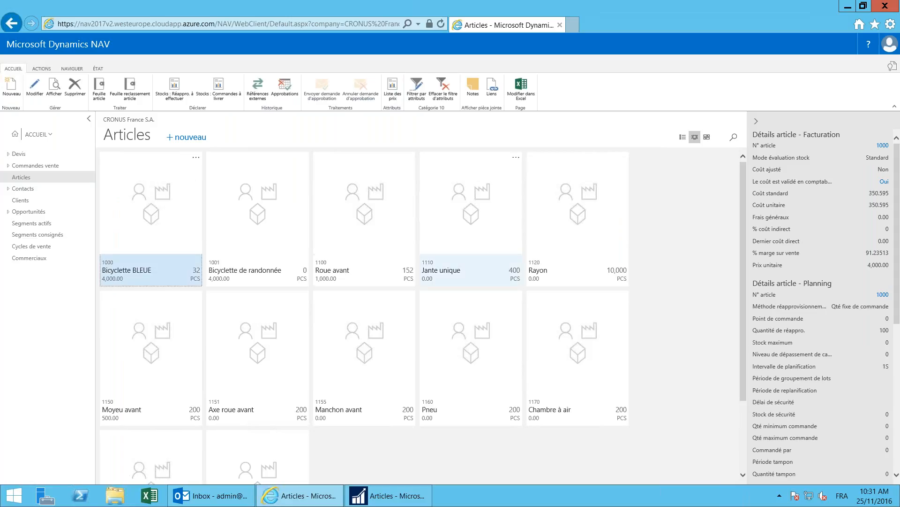
pyautogui.click(524, 93)
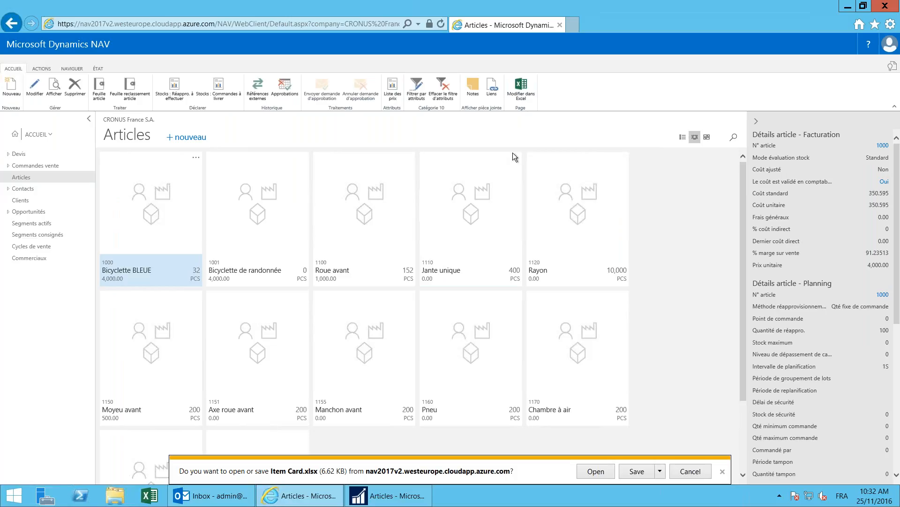
pyautogui.click(596, 471)
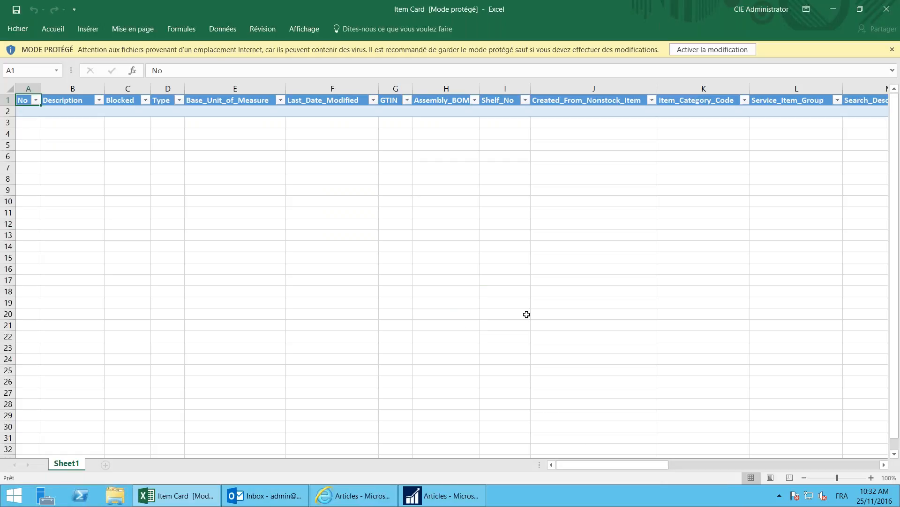
# Step: Enable editing on the protected Item Card workbook so the Dynamics add-in loads the items
pyautogui.click(699, 50)
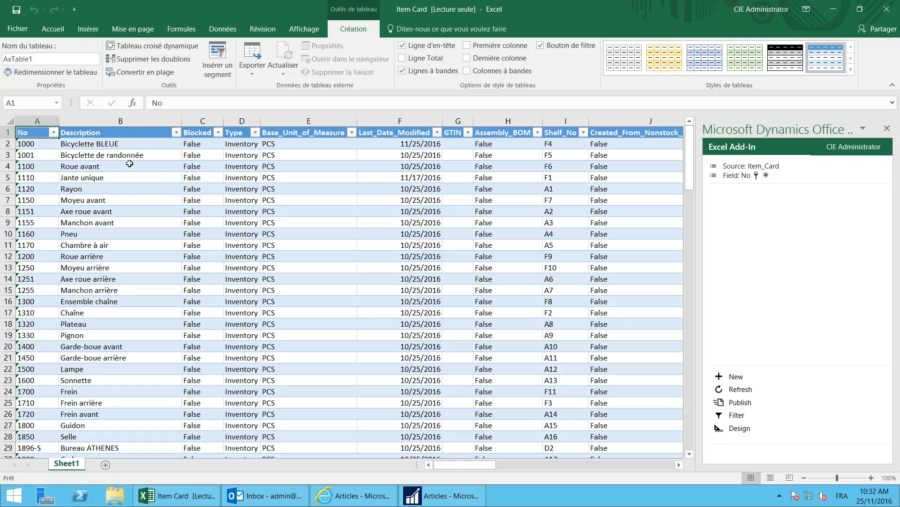
# Step: Change item 1000's description to 'Bicyclette verte' and publish it back to Dynamics NAV
pyautogui.click(130, 137)
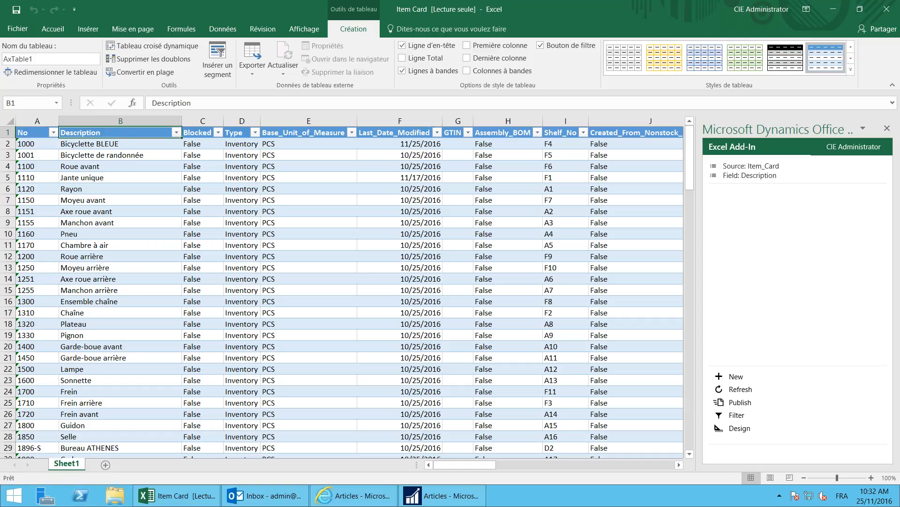
pyautogui.click(130, 145)
pyautogui.press('F2')
pyautogui.press('BackSpace')
pyautogui.press('BackSpace')
pyautogui.press('BackSpace')
pyautogui.press('BackSpace')
pyautogui.write('verte')
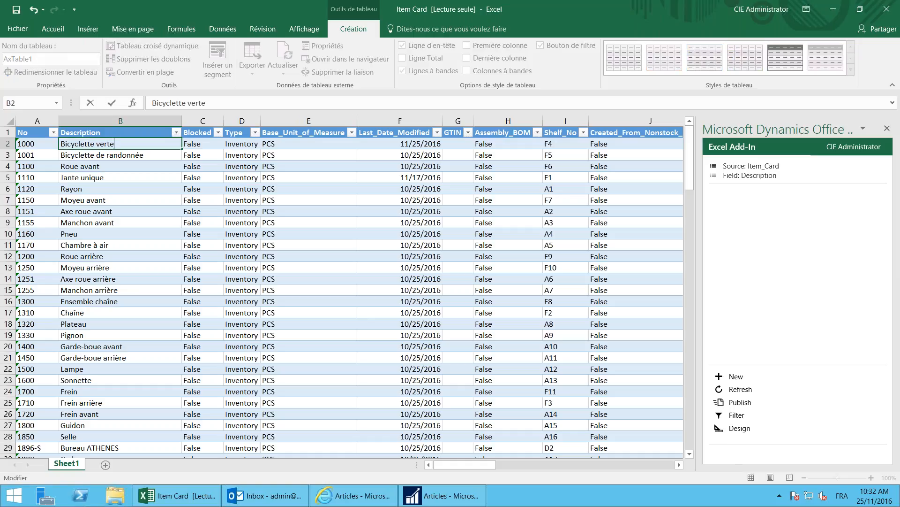
pyautogui.hotkey('ctrl', 'Return')
pyautogui.click(202, 144)
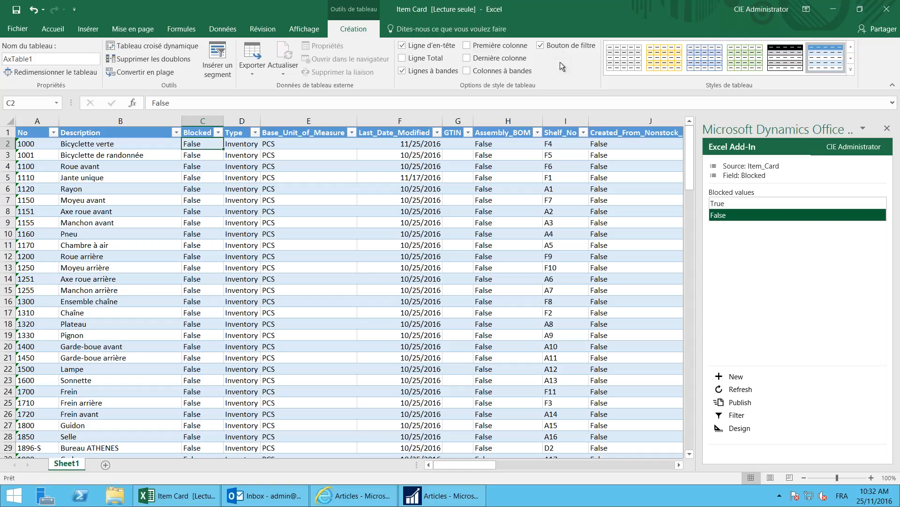
pyautogui.click(745, 402)
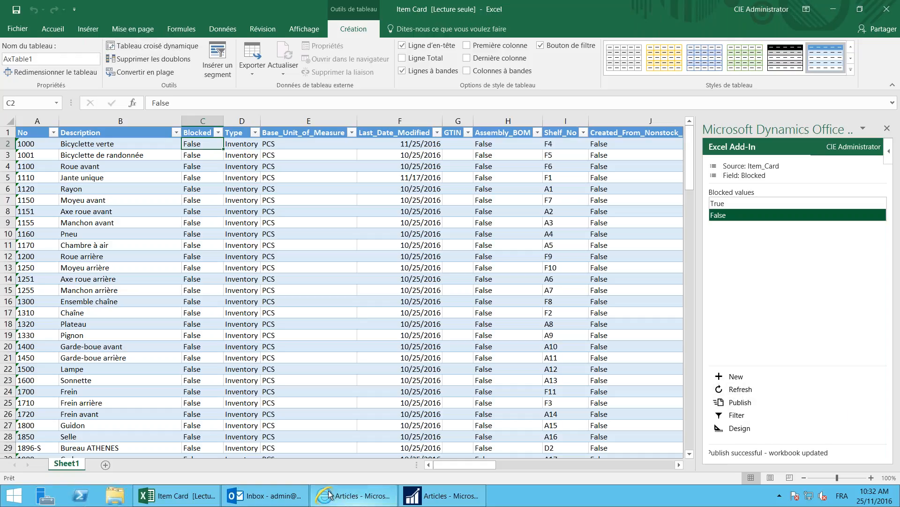
pyautogui.click(343, 497)
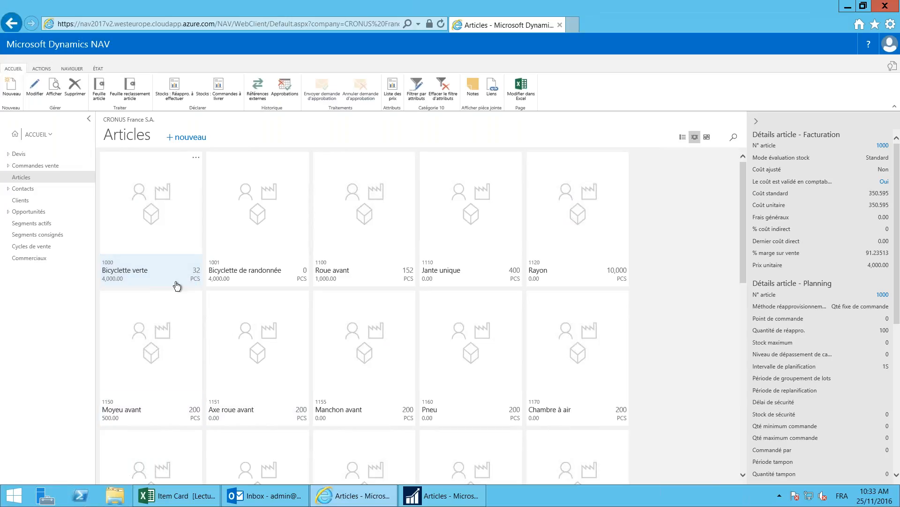
pyautogui.click(192, 499)
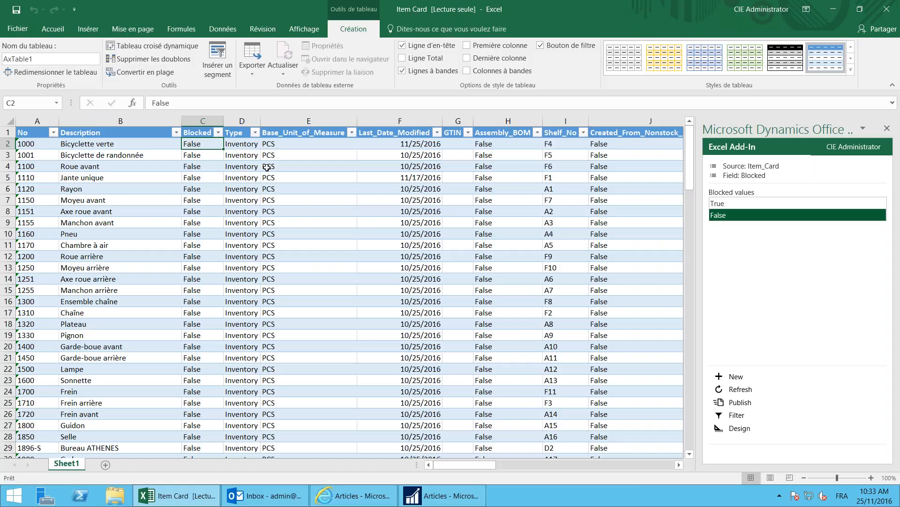
# Step: Enter category code AUTRE for item 1155 Manchon avant and publish, which fails with one error
pyautogui.moveTo(451, 463); pyautogui.dragTo(589, 465)
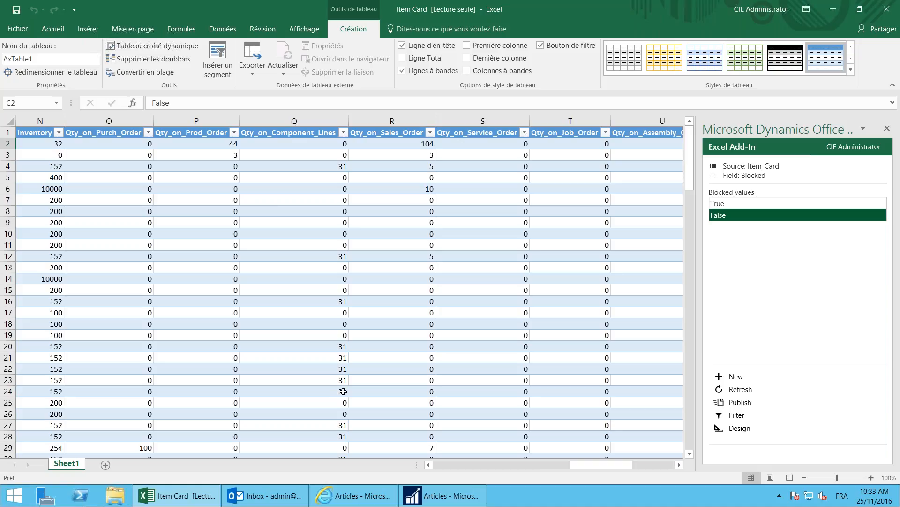
pyautogui.click(539, 463)
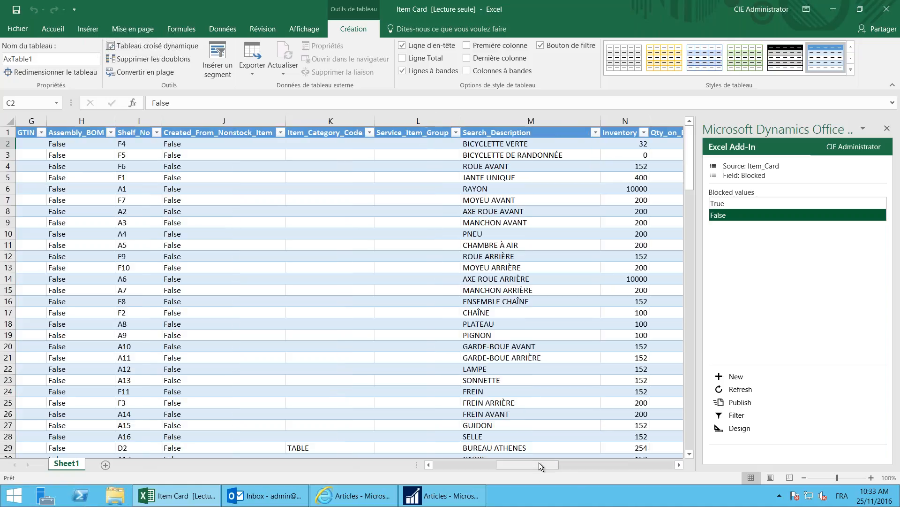
pyautogui.click(323, 222)
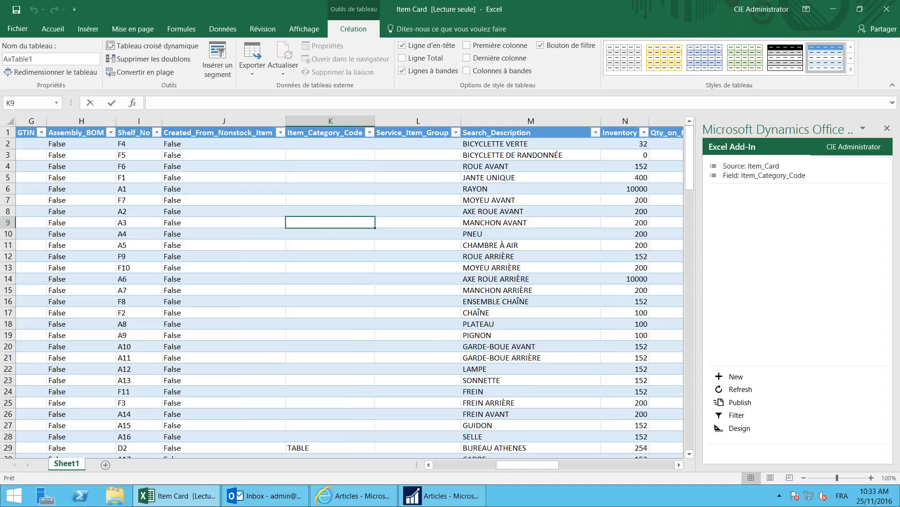
pyautogui.write('AUTRE')
pyautogui.press('Tab')
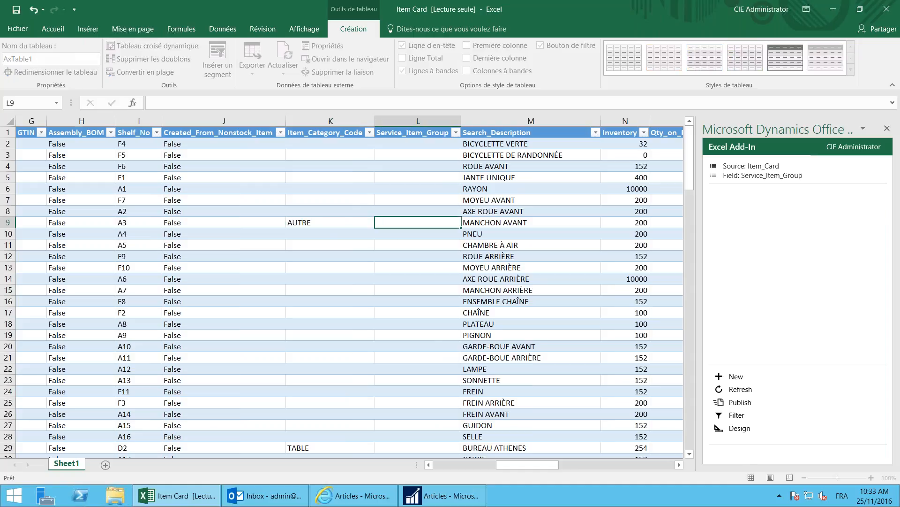
pyautogui.click(734, 404)
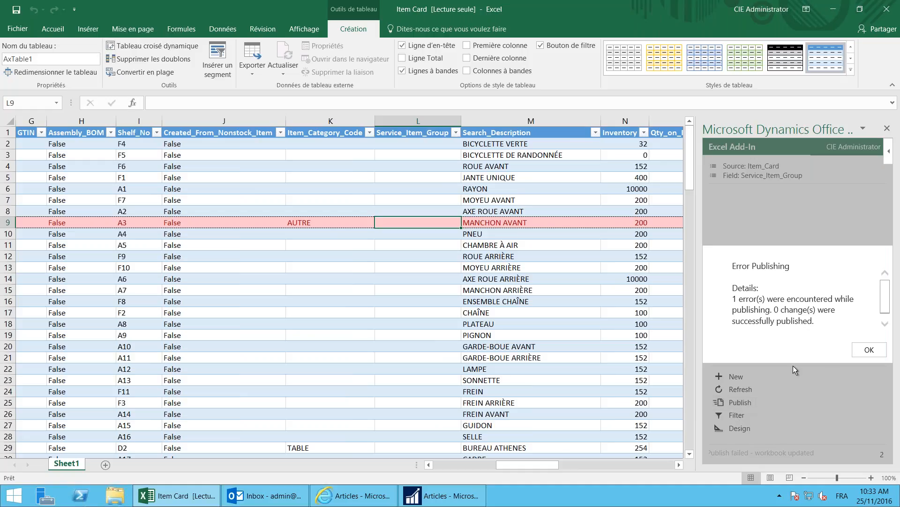
# Step: Dismiss the Error Publishing message and return to the NAV Windows client's Articles list
pyautogui.click(869, 351)
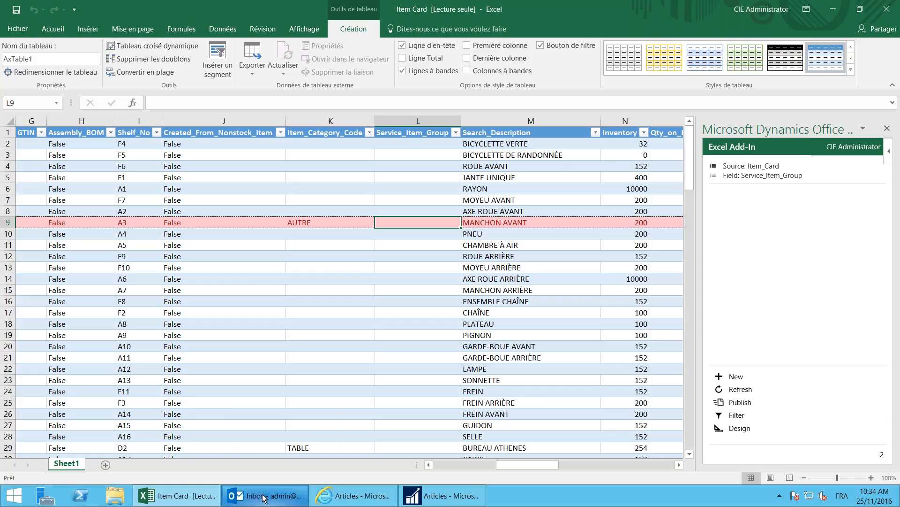
pyautogui.click(438, 499)
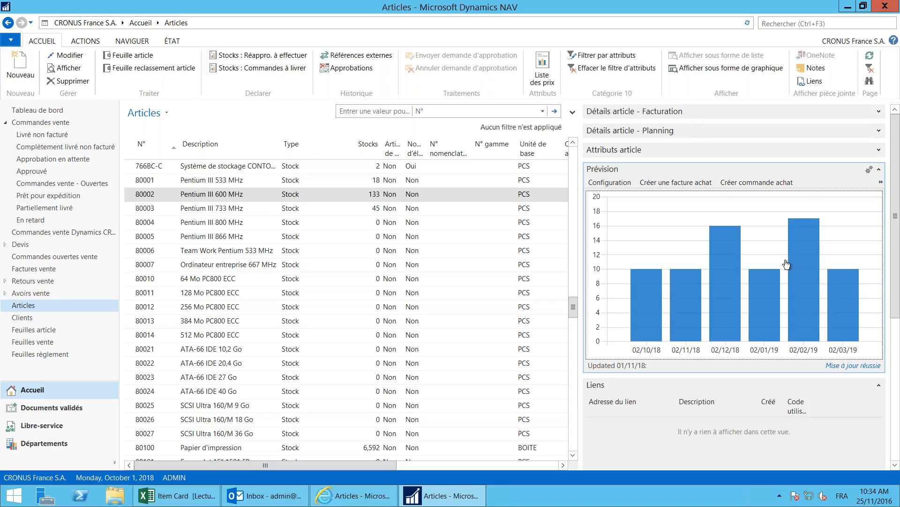
# Step: Read item 80002's sales forecast chart, showing 16 for the 02/12/18 period
pyautogui.moveTo(725, 244)
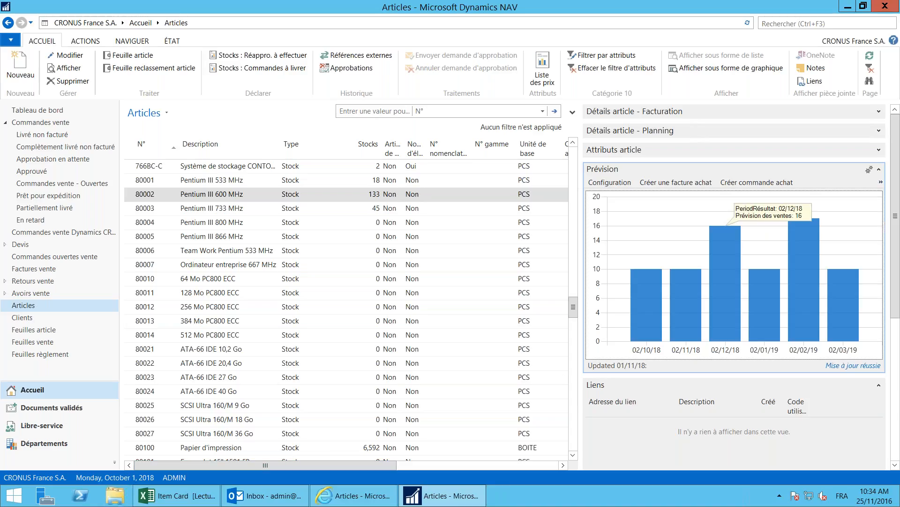